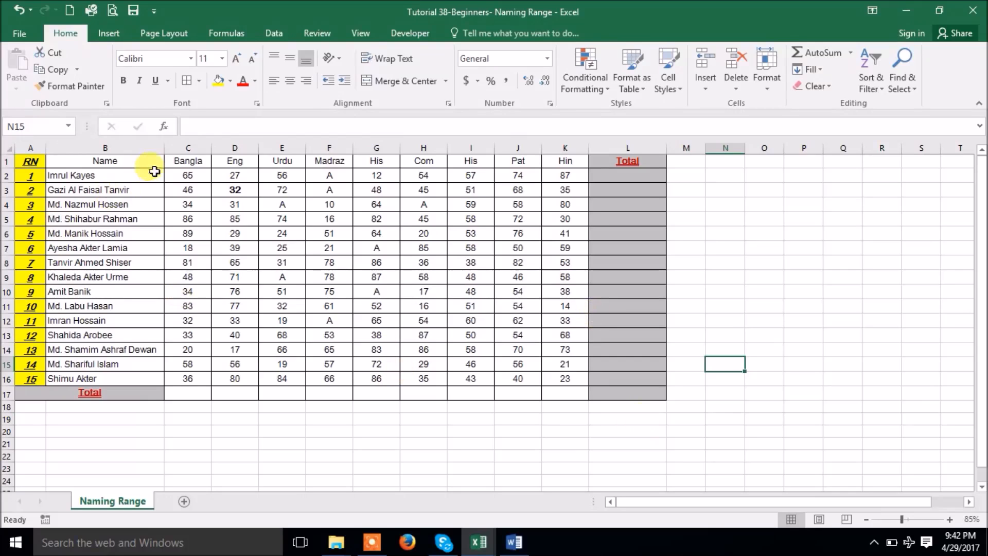
# Select the Bangla marks C2:C16 and the first student's marks C2:K2 to check which range has a defined name
pyautogui.click(180, 174)
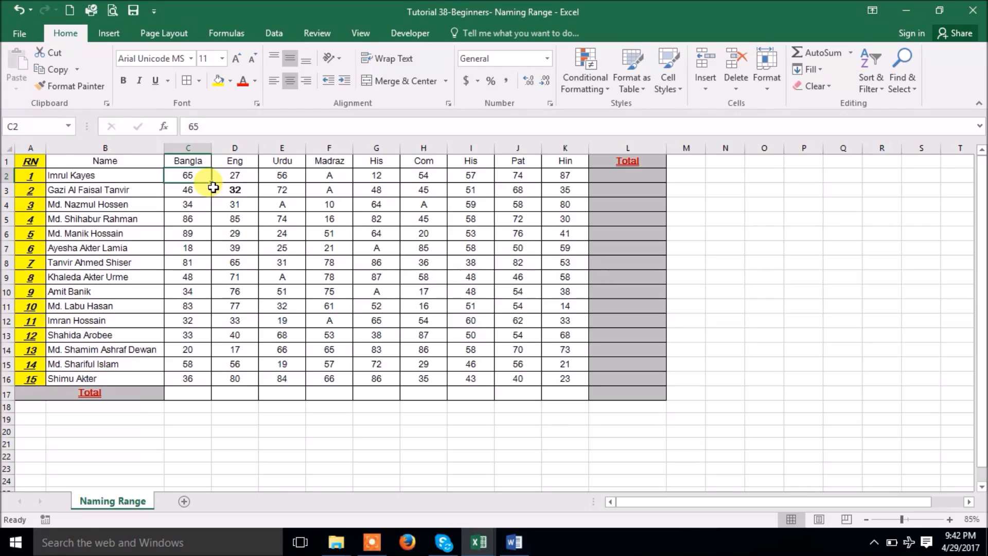
pyautogui.moveTo(185, 176); pyautogui.dragTo(175, 378)
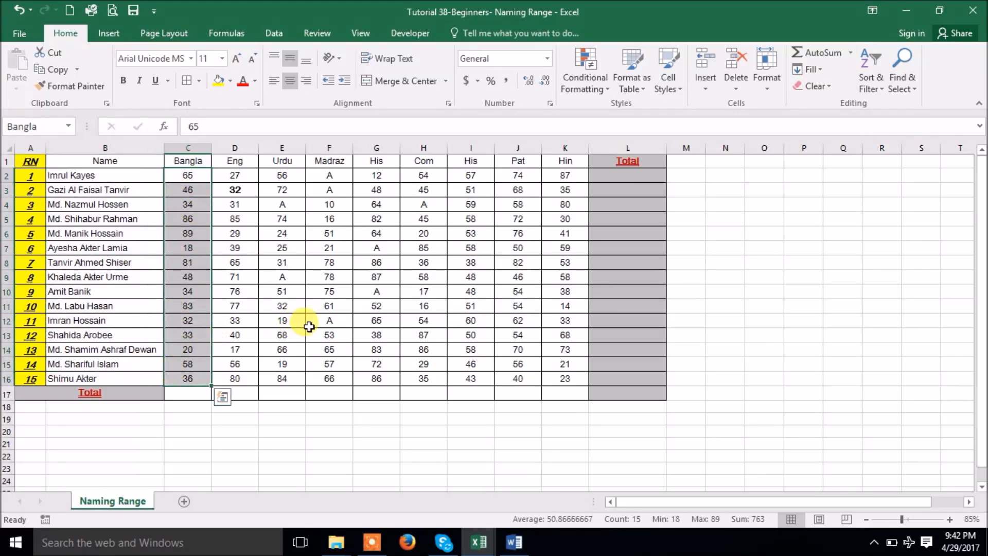
pyautogui.click(201, 178)
pyautogui.moveTo(201, 178); pyautogui.dragTo(568, 180)
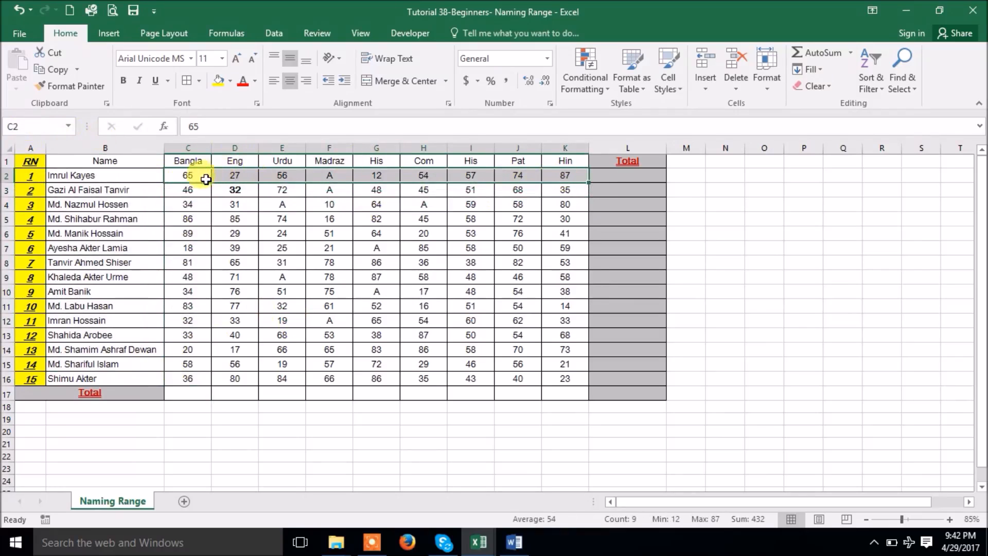
pyautogui.moveTo(203, 179); pyautogui.dragTo(564, 181)
pyautogui.moveTo(208, 179); pyautogui.dragTo(565, 175)
pyautogui.moveTo(193, 176); pyautogui.dragTo(195, 379)
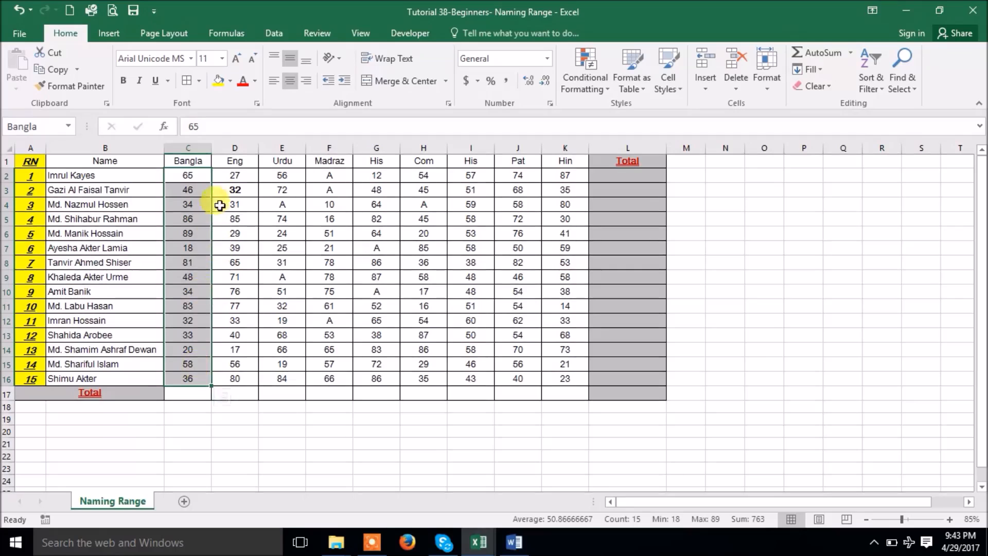
# Name the English marks range D2:D16 "Eng" and reselect the range to check its name
pyautogui.moveTo(241, 178); pyautogui.dragTo(228, 377)
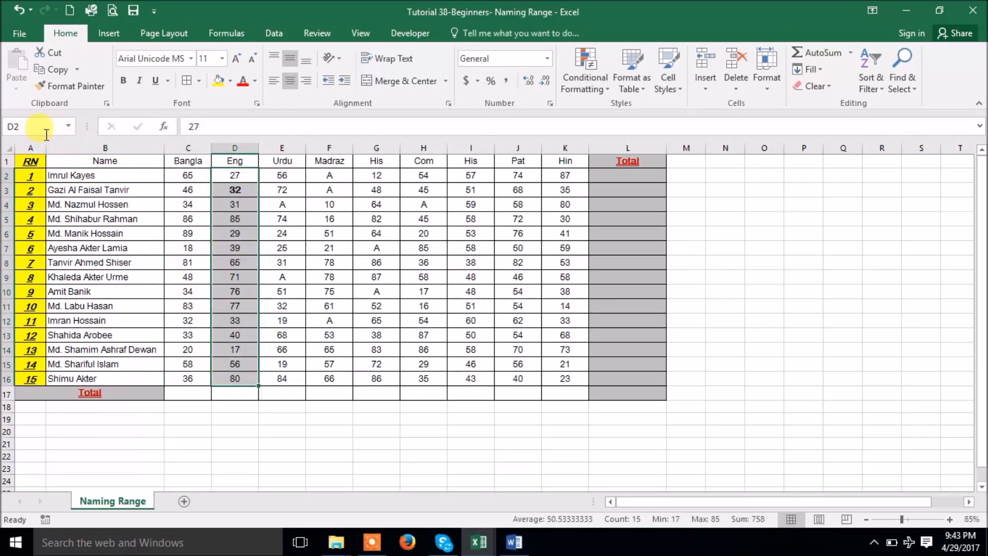
pyautogui.click(19, 126)
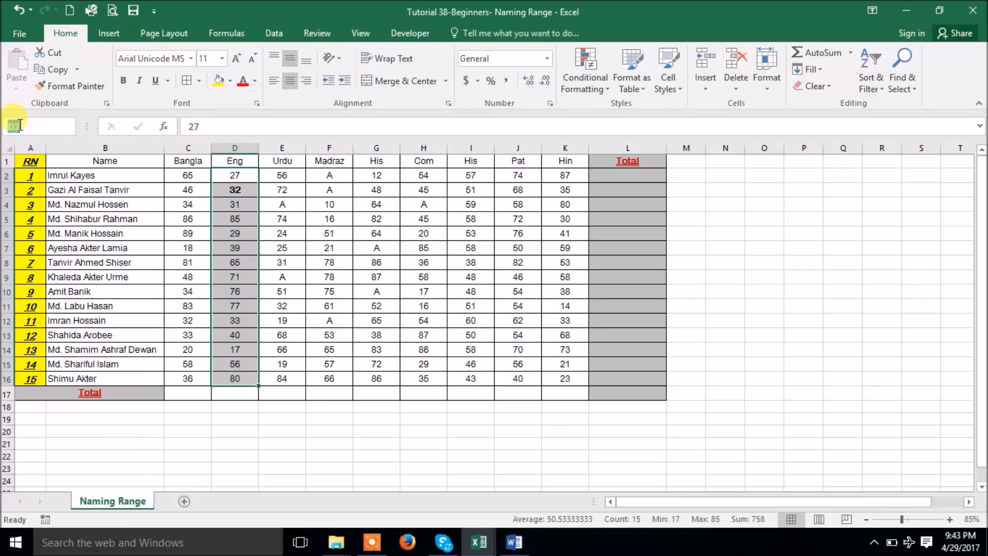
pyautogui.write('Eng')
pyautogui.click(334, 259)
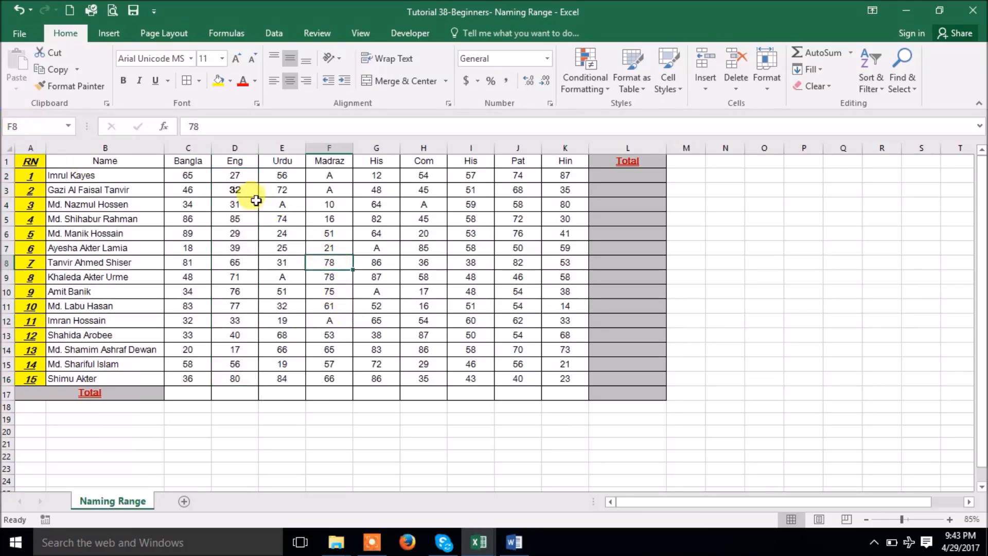
pyautogui.moveTo(250, 176); pyautogui.dragTo(237, 375)
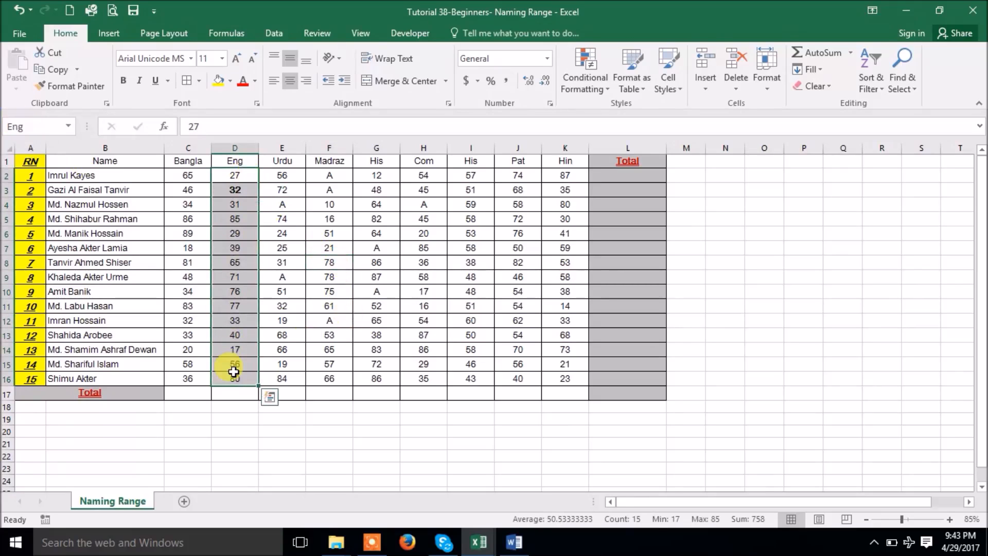
# Name the Urdu marks range E2:E16 "Urdu" and reselect the range to check its name
pyautogui.moveTo(278, 175); pyautogui.dragTo(284, 378)
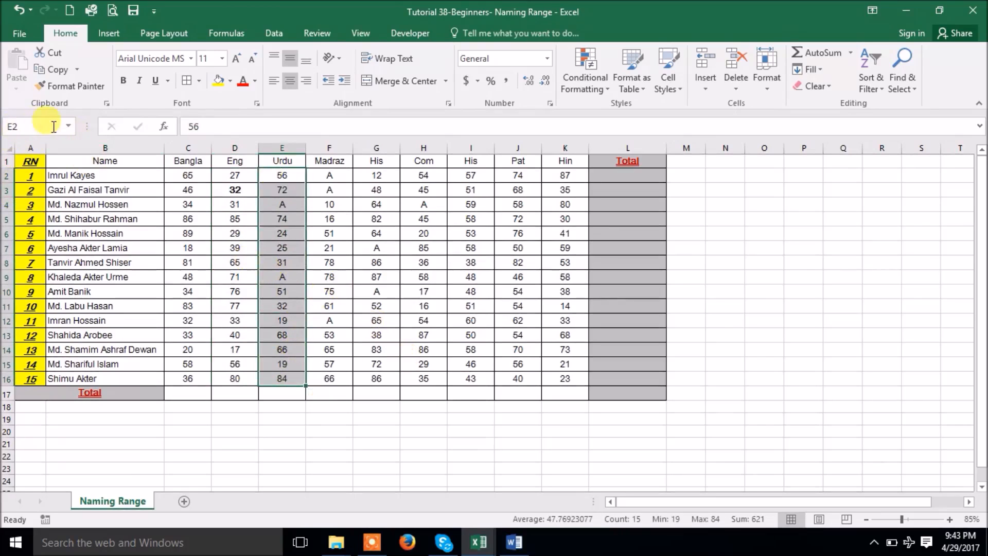
pyautogui.click(40, 125)
pyautogui.write('Urdu')
pyautogui.press('Return')
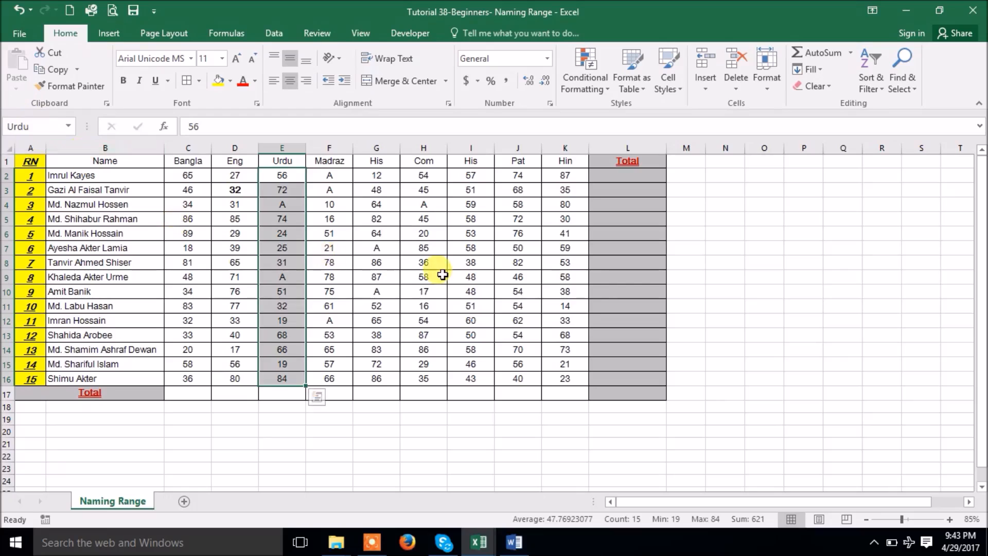
pyautogui.click(437, 272)
pyautogui.moveTo(282, 175); pyautogui.dragTo(292, 380)
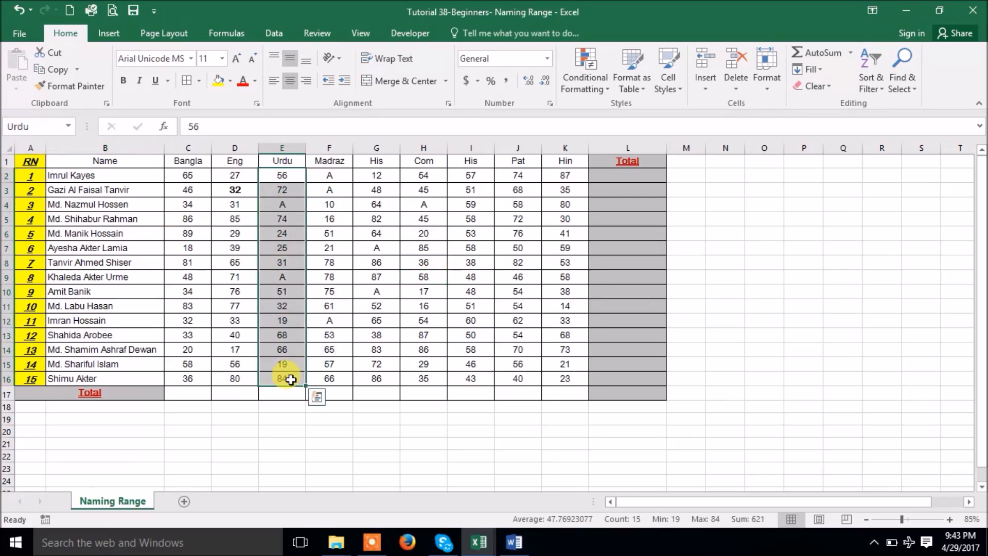
# Name the remaining subjects' marks F2:K16 "Others" and check the name against the full range and the Madraz column alone
pyautogui.moveTo(334, 178); pyautogui.dragTo(563, 379)
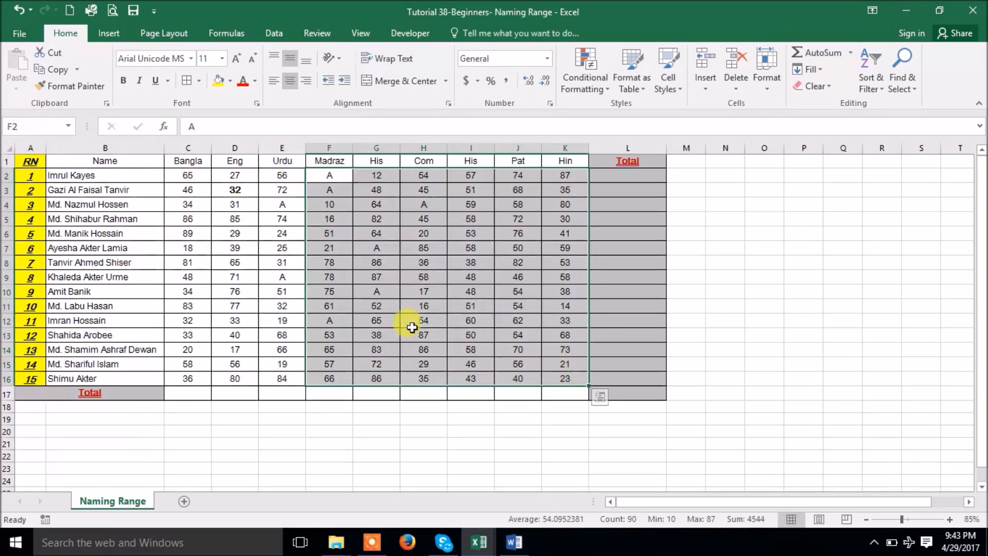
pyautogui.click(41, 127)
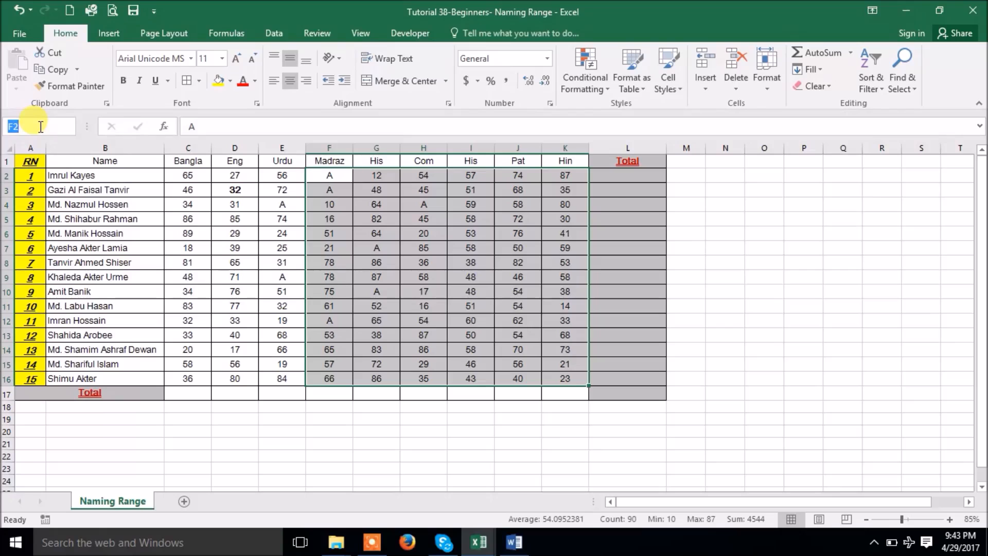
pyautogui.write('Others')
pyautogui.press('Return')
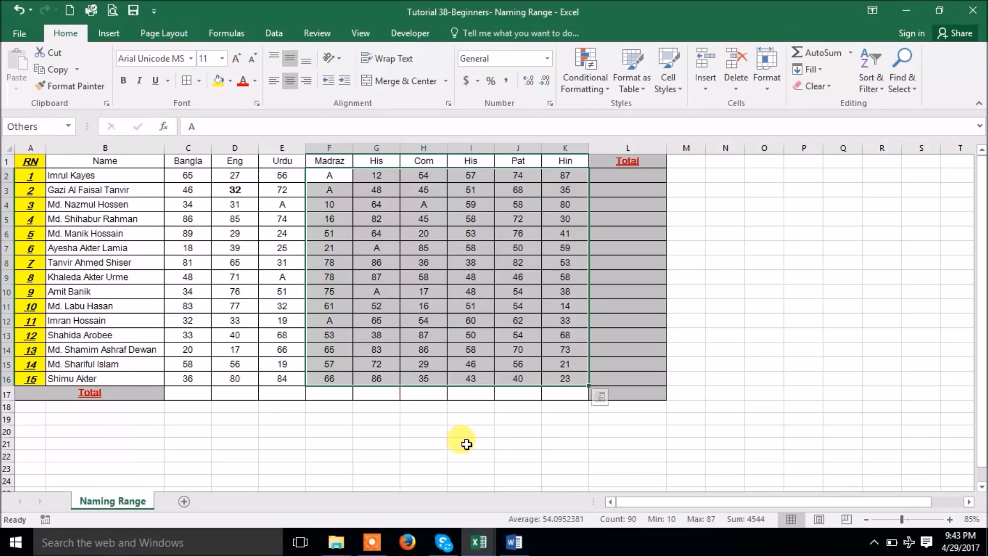
pyautogui.click(465, 443)
pyautogui.moveTo(341, 178); pyautogui.dragTo(566, 376)
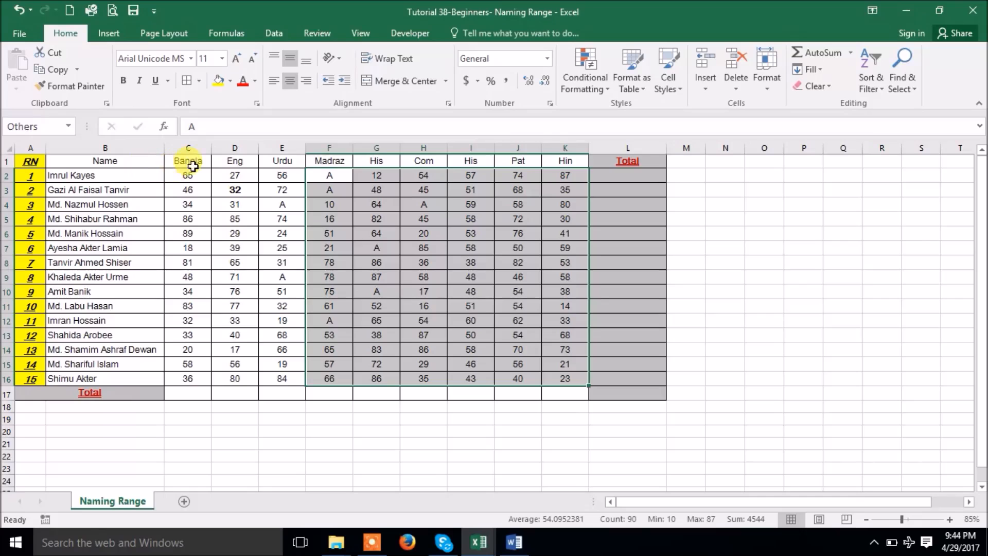
pyautogui.moveTo(335, 181); pyautogui.dragTo(329, 378)
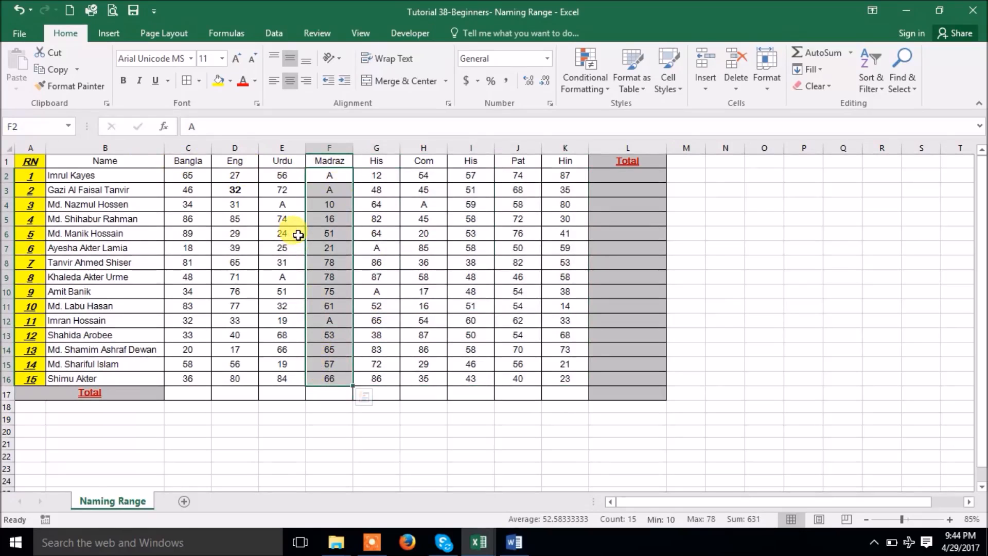
pyautogui.click(236, 467)
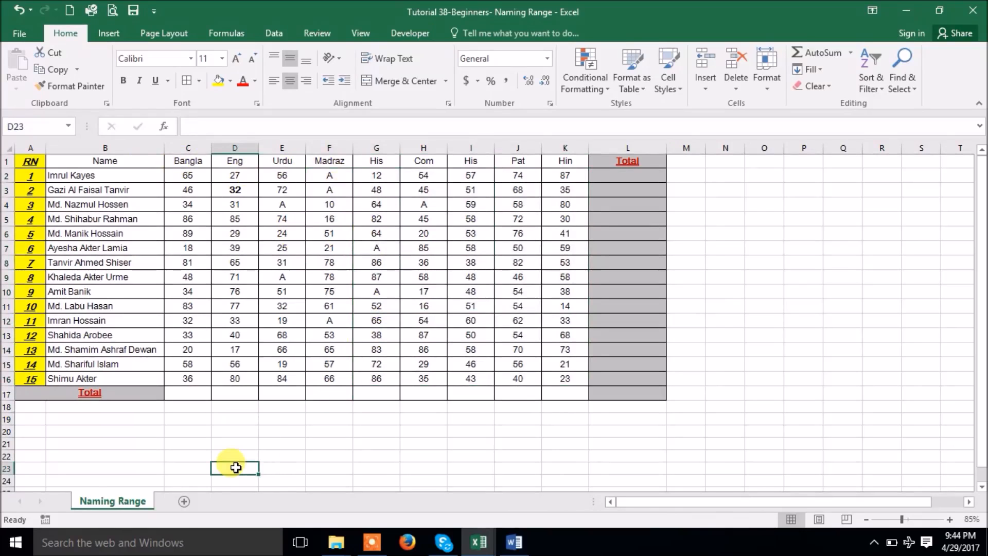
# Sum the first student's marks C2:K2 in L2 with AutoSum and fill the formula down to L17
pyautogui.moveTo(185, 177); pyautogui.dragTo(637, 175)
pyautogui.click(816, 52)
pyautogui.click(664, 177)
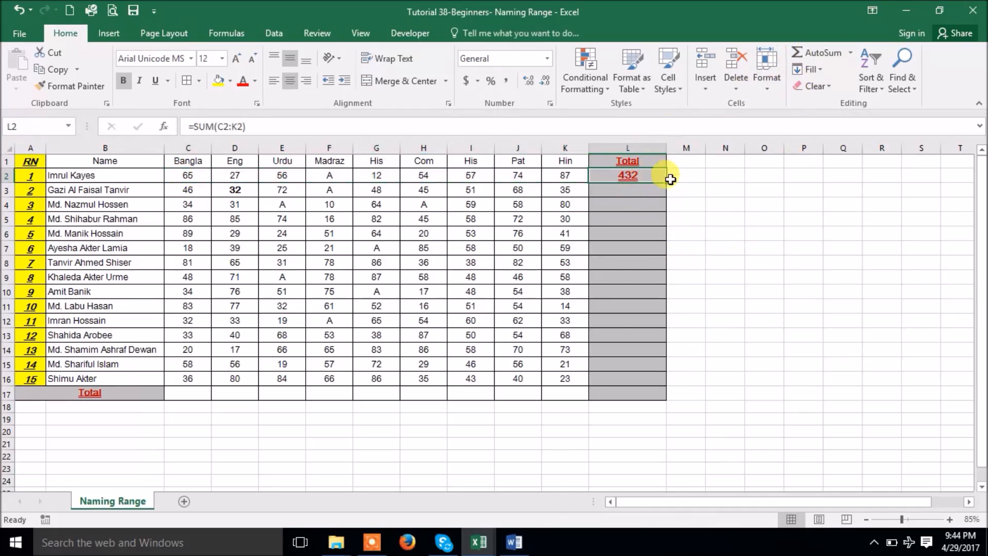
pyautogui.moveTo(667, 181); pyautogui.dragTo(665, 394)
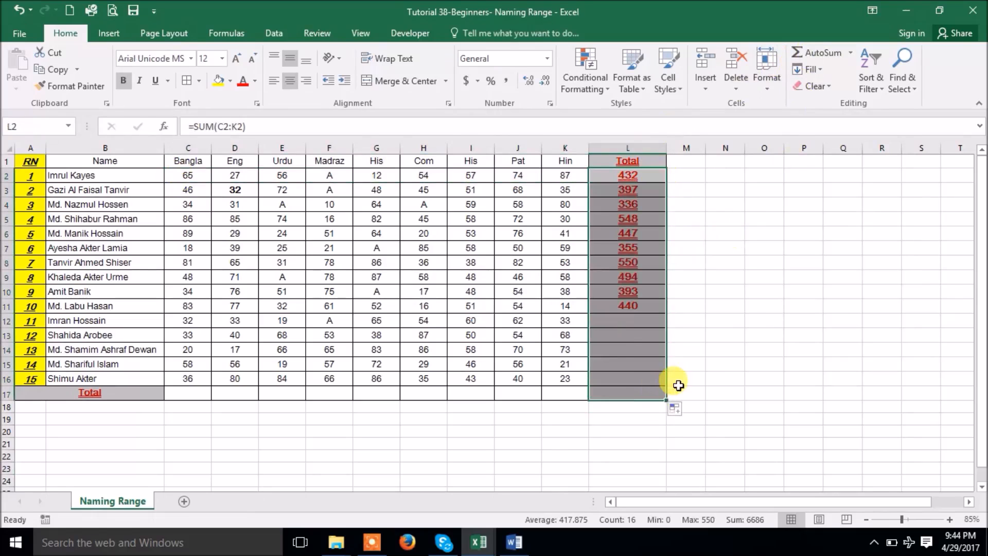
pyautogui.click(786, 389)
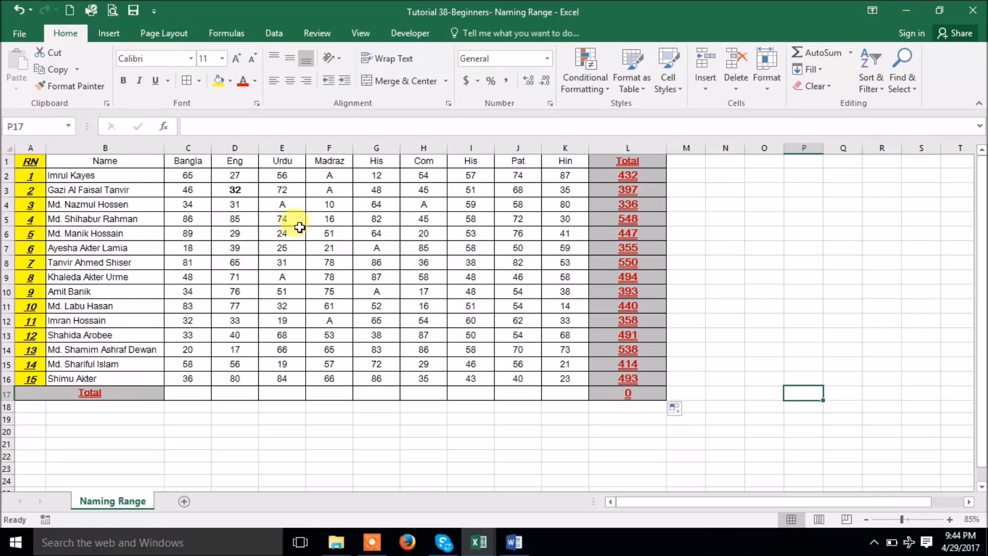
# Sum the Bangla marks C2:C16 in C17 with AutoSum and try filling the formula across to K17
pyautogui.moveTo(192, 177); pyautogui.dragTo(177, 393)
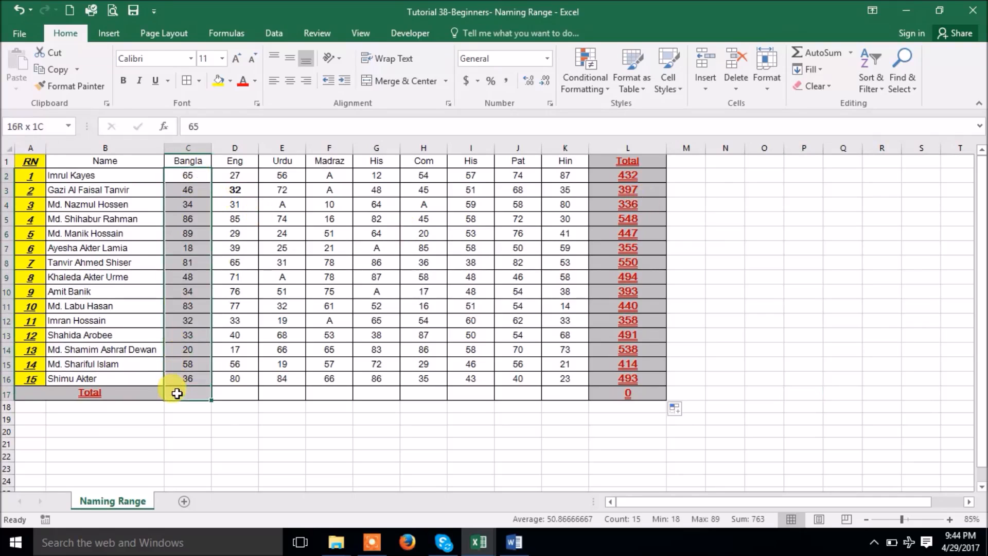
pyautogui.click(808, 51)
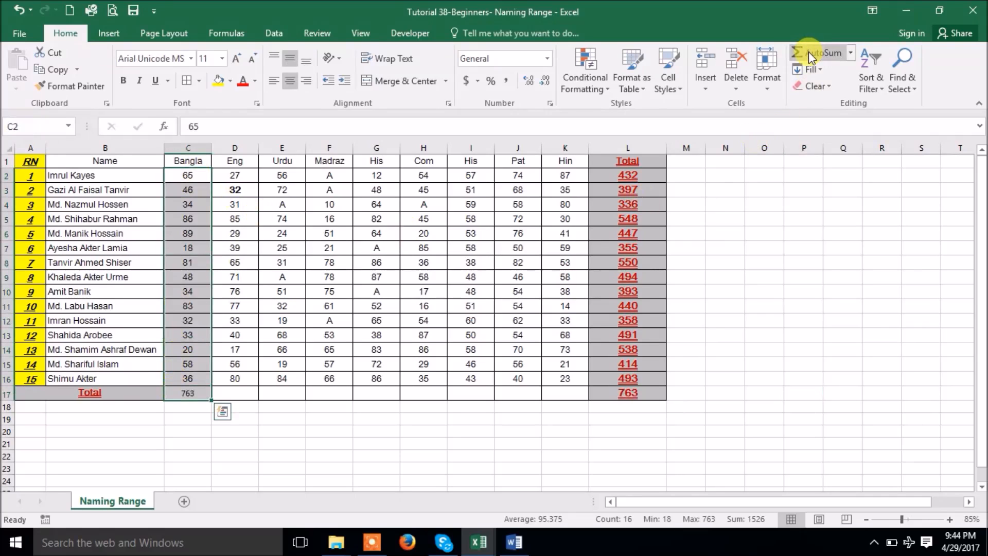
pyautogui.click(199, 388)
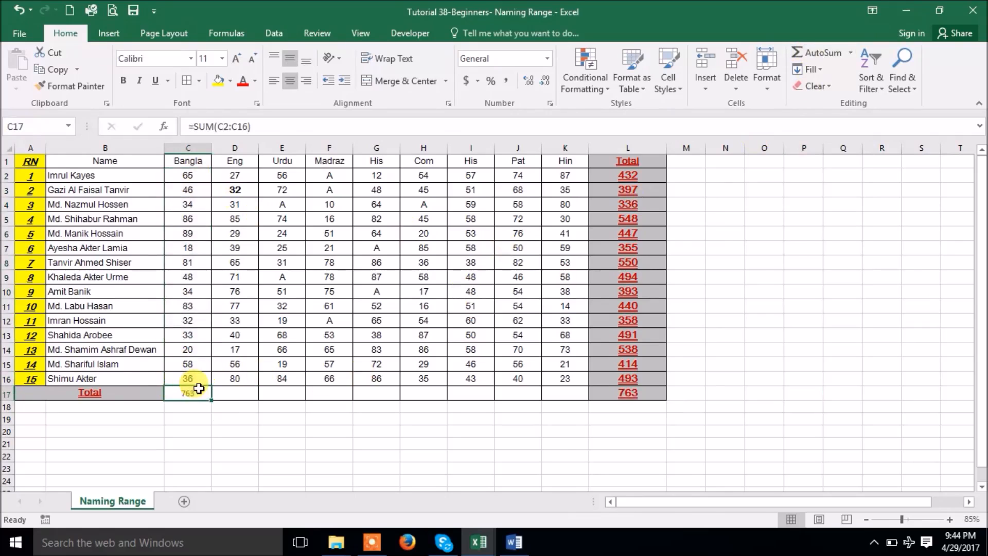
pyautogui.moveTo(211, 399); pyautogui.dragTo(591, 417)
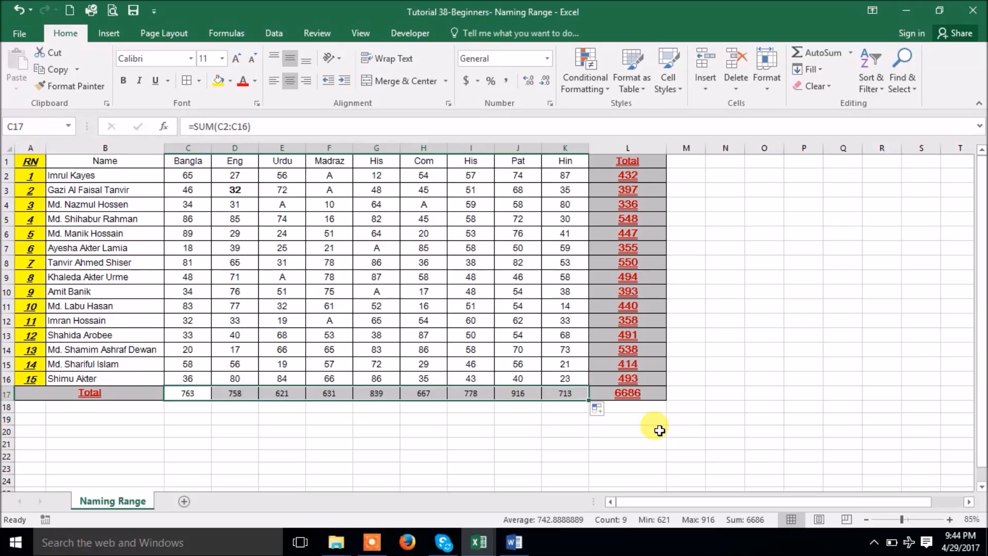
pyautogui.hotkey('ctrl', 'z')
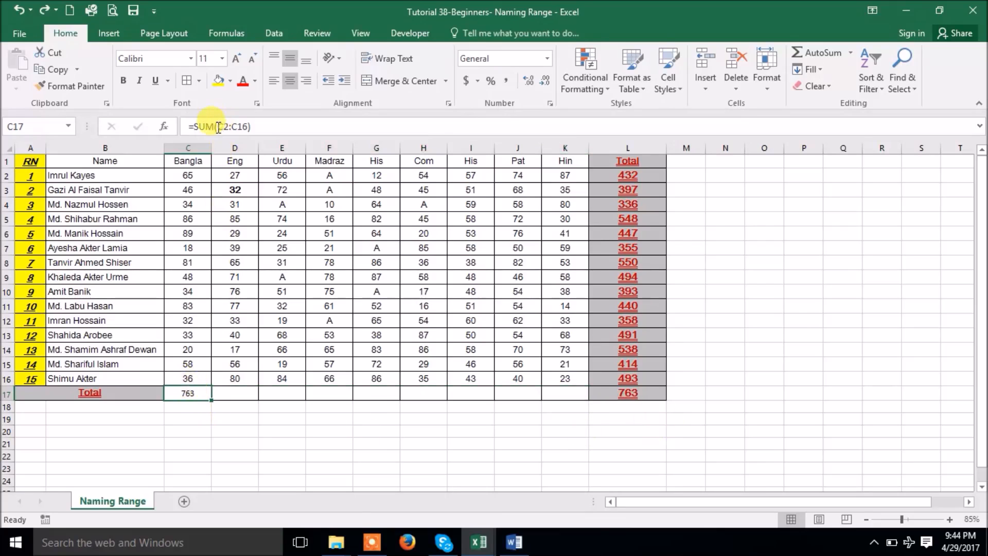
# Replace the cell reference in the C17 total with the range name, making the formula =SUM(Bangla)
pyautogui.moveTo(217, 126); pyautogui.dragTo(327, 128)
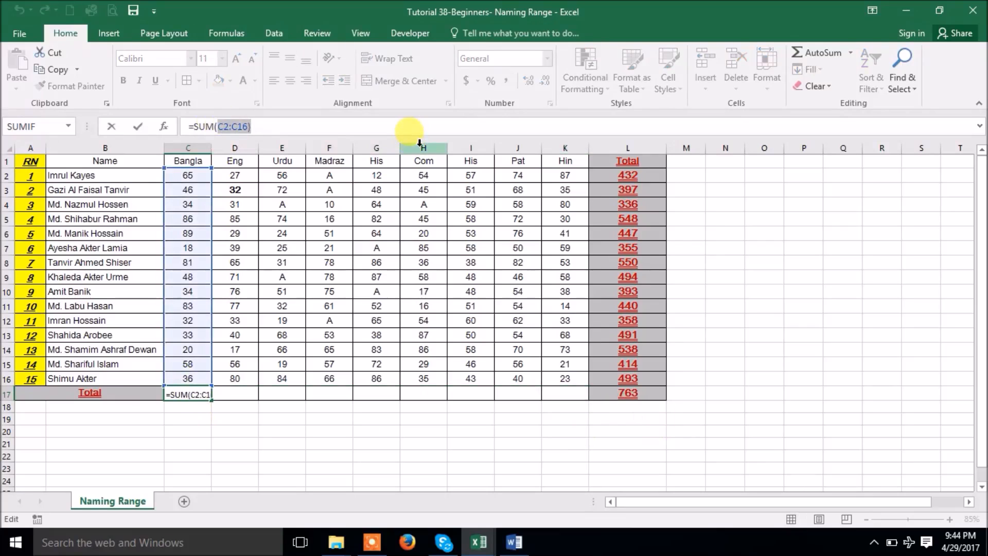
pyautogui.write('Bangla')
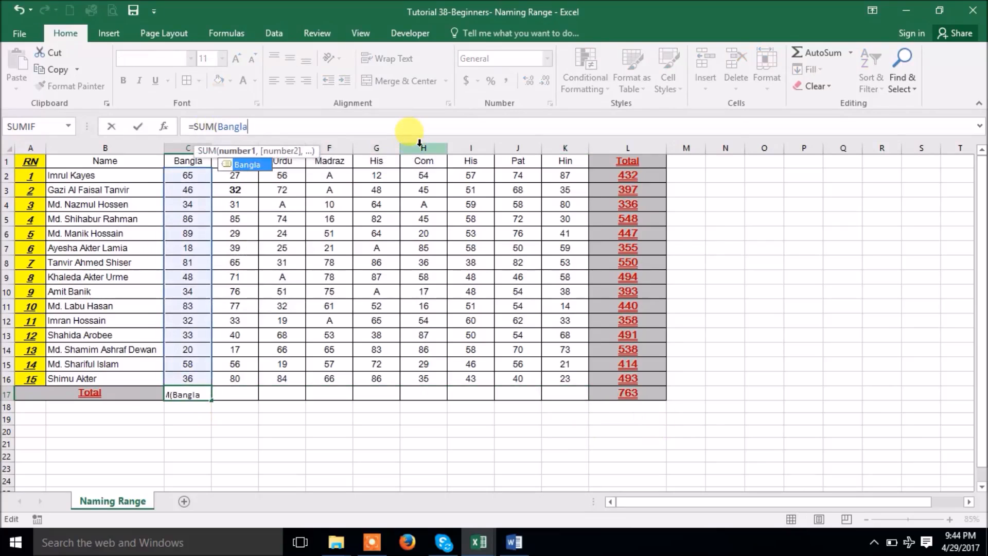
pyautogui.write(')')
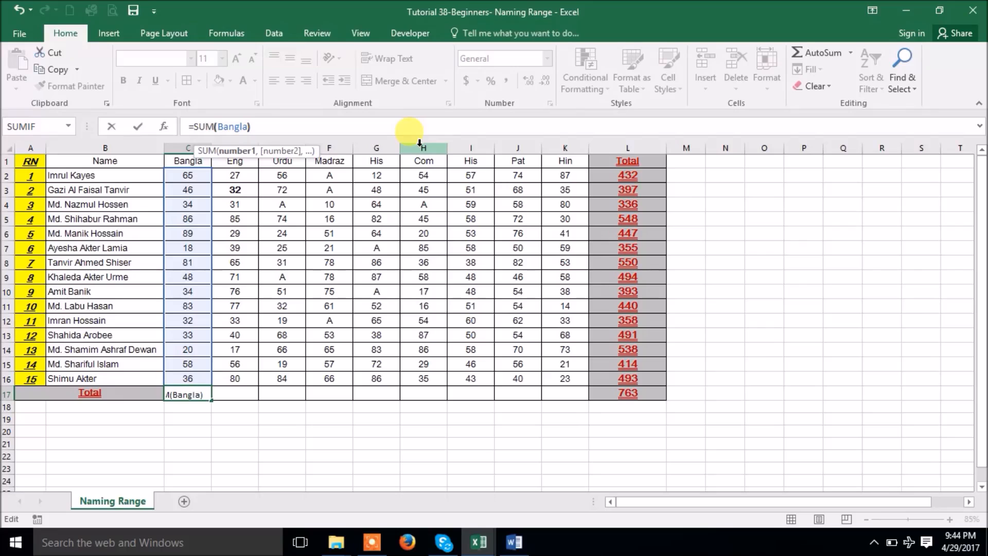
pyautogui.press('Return')
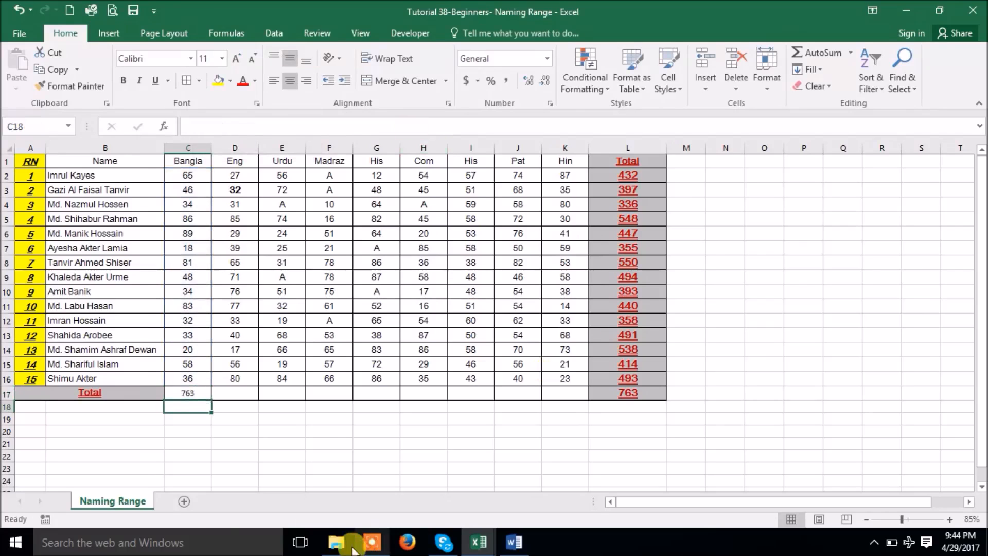
# Fill the named-range formula from C17 across to K17 and inspect the formula under Madraz
pyautogui.click(198, 393)
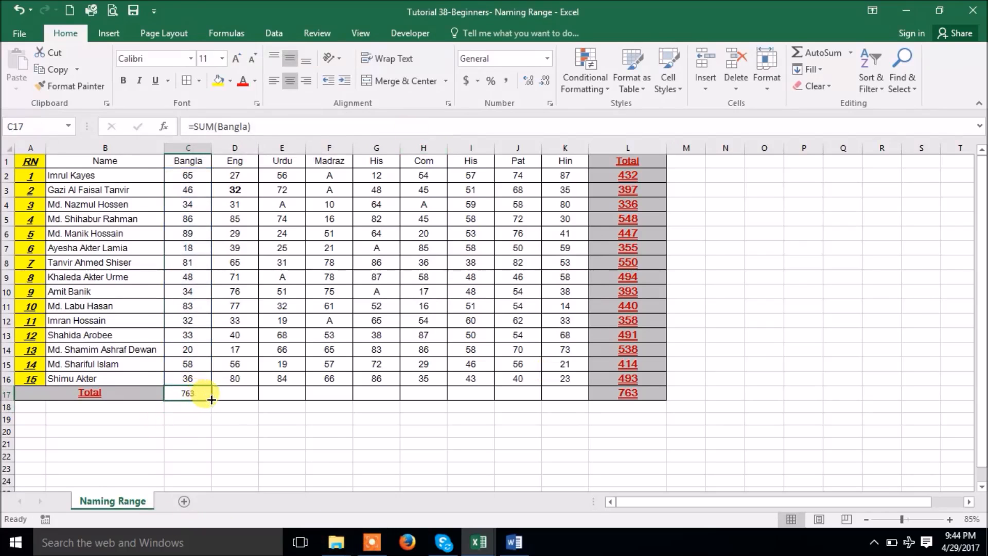
pyautogui.moveTo(214, 399); pyautogui.dragTo(576, 401)
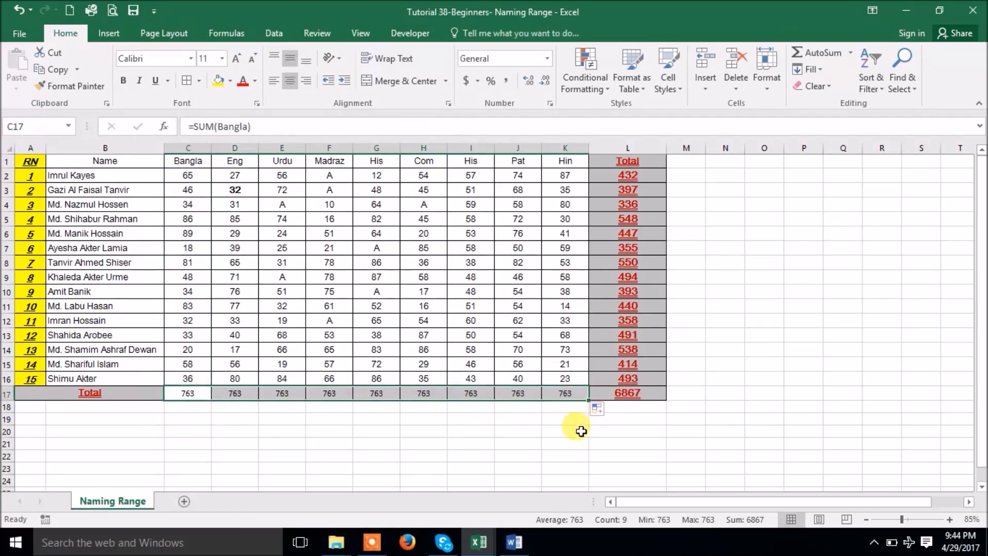
pyautogui.click(331, 396)
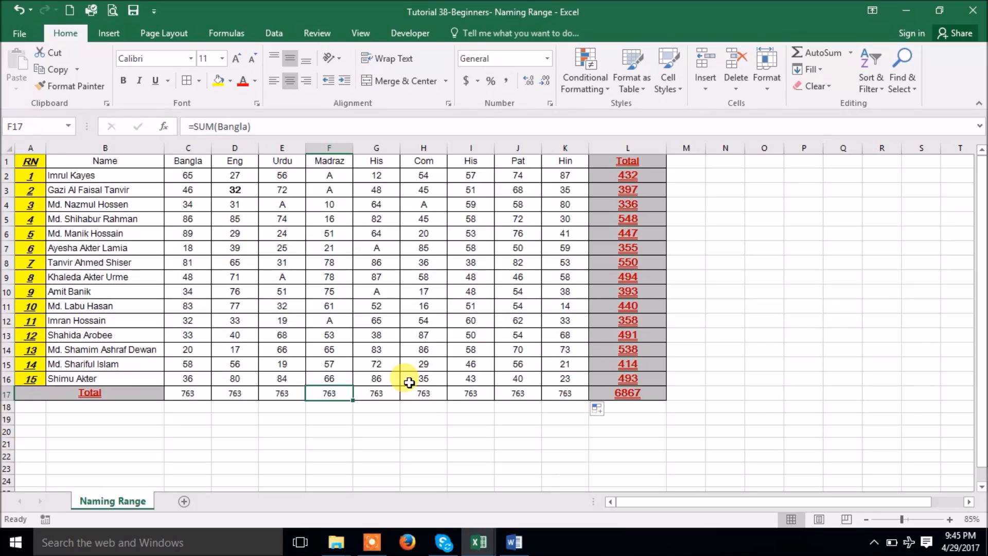
pyautogui.click(200, 395)
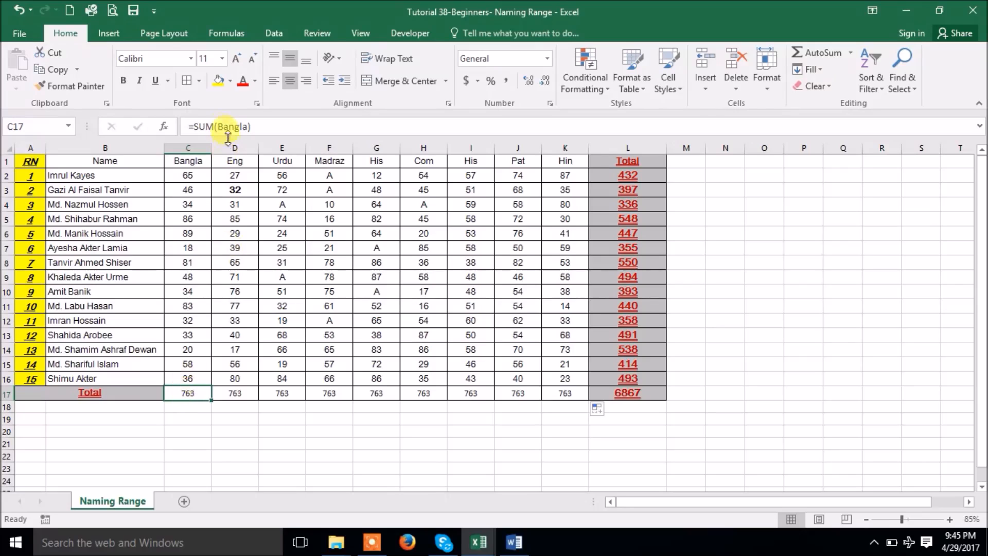
pyautogui.moveTo(216, 126); pyautogui.dragTo(317, 131)
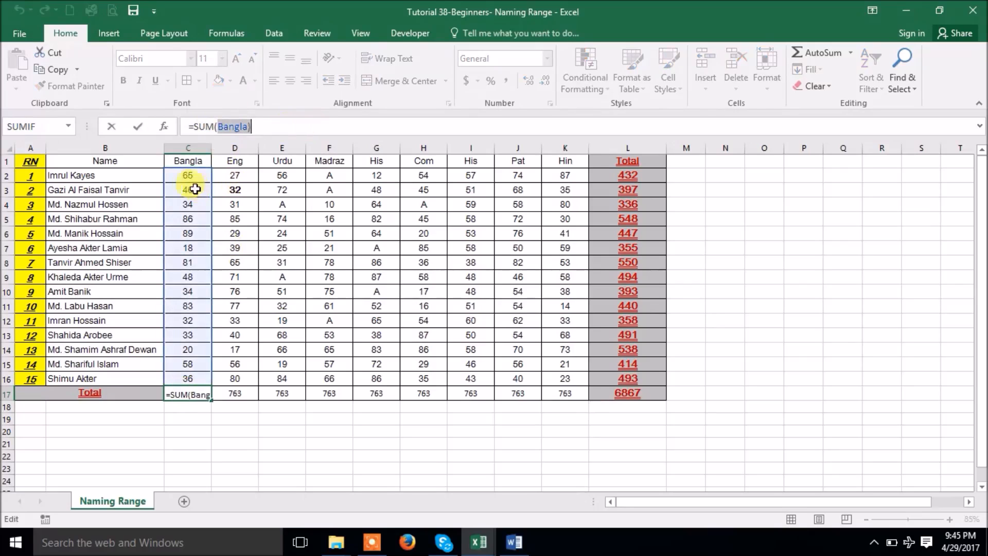
pyautogui.moveTo(188, 175); pyautogui.dragTo(189, 384)
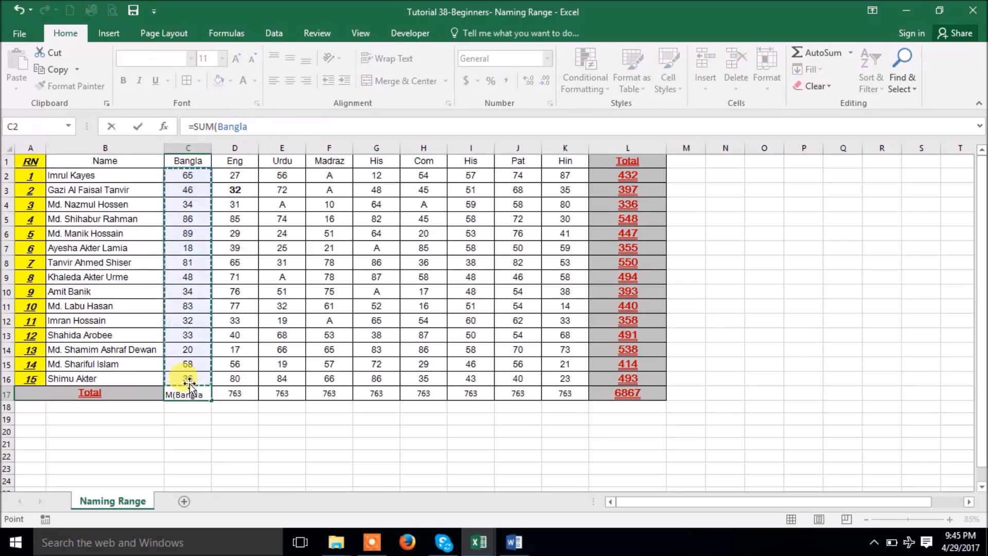
pyautogui.press('BackSpace')
pyautogui.press('BackSpace')
pyautogui.press('BackSpace')
pyautogui.press('BackSpace')
pyautogui.press('BackSpace')
pyautogui.press('BackSpace')
pyautogui.press('BackSpace')
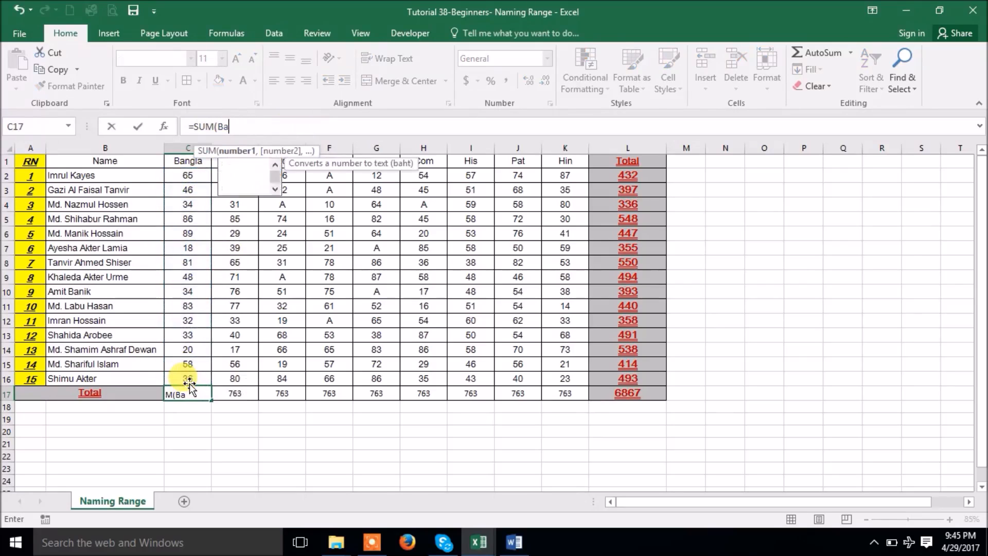
pyautogui.press('Escape')
pyautogui.press('Escape')
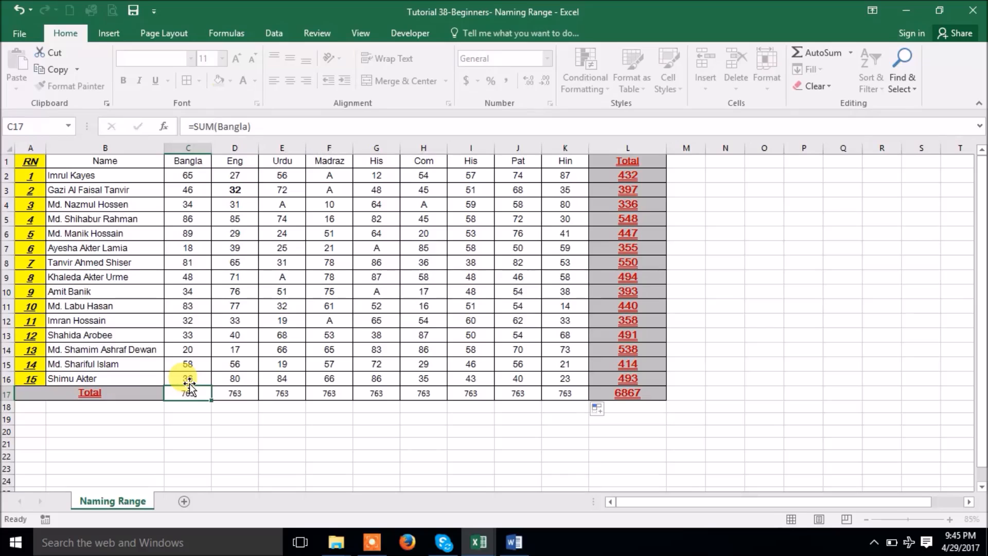
# Replace the range name in the C17 total with C2:C16 and fill the formula across to K17
pyautogui.click(184, 432)
pyautogui.click(196, 393)
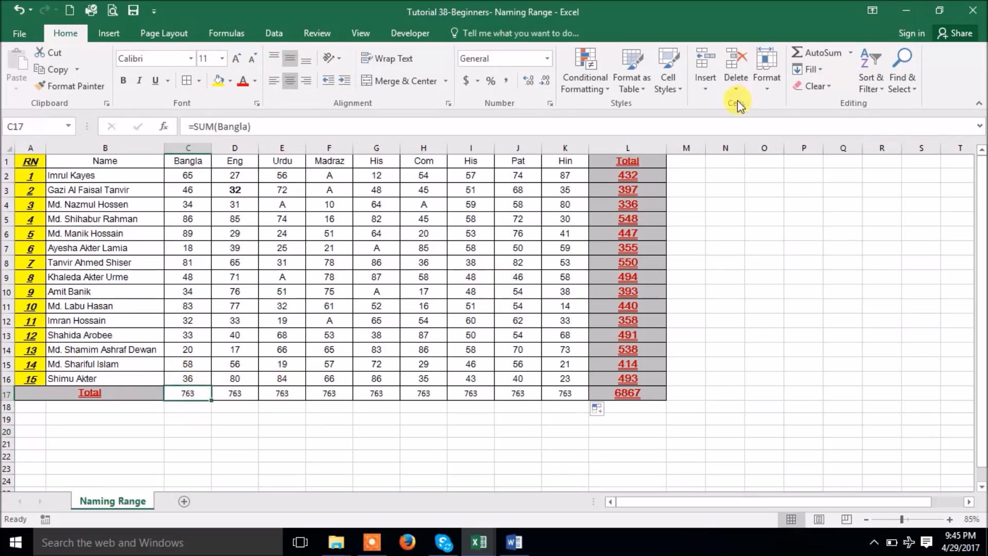
pyautogui.click(811, 51)
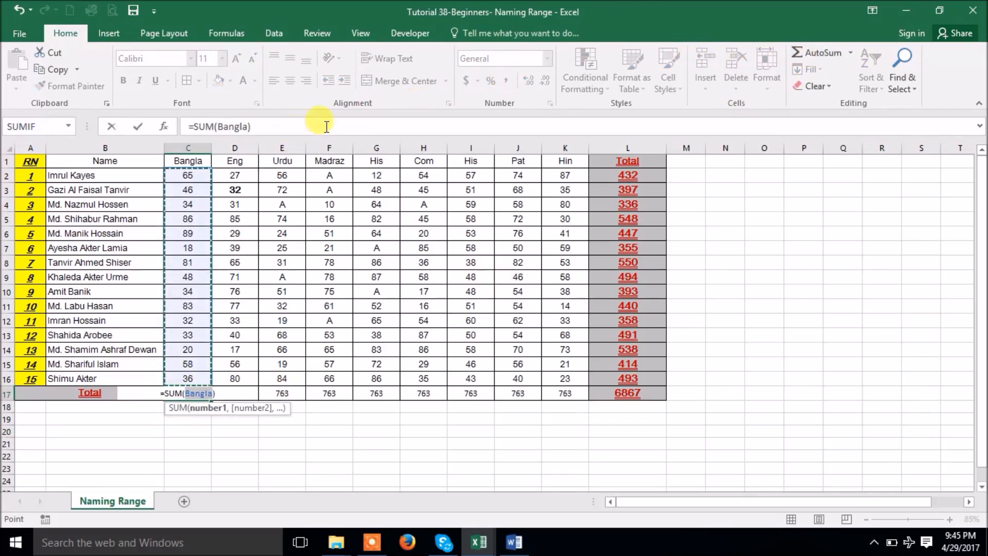
pyautogui.click(286, 126)
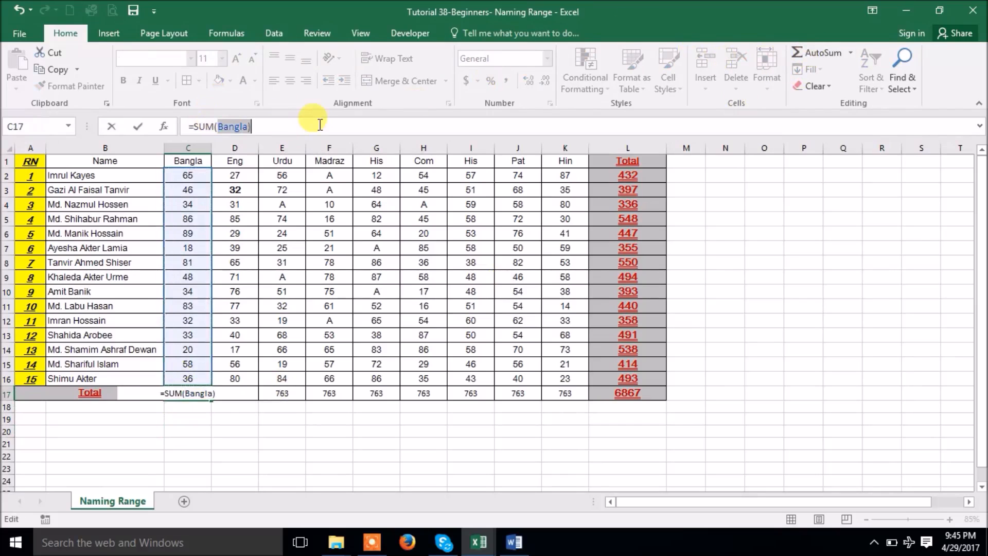
pyautogui.write('C2')
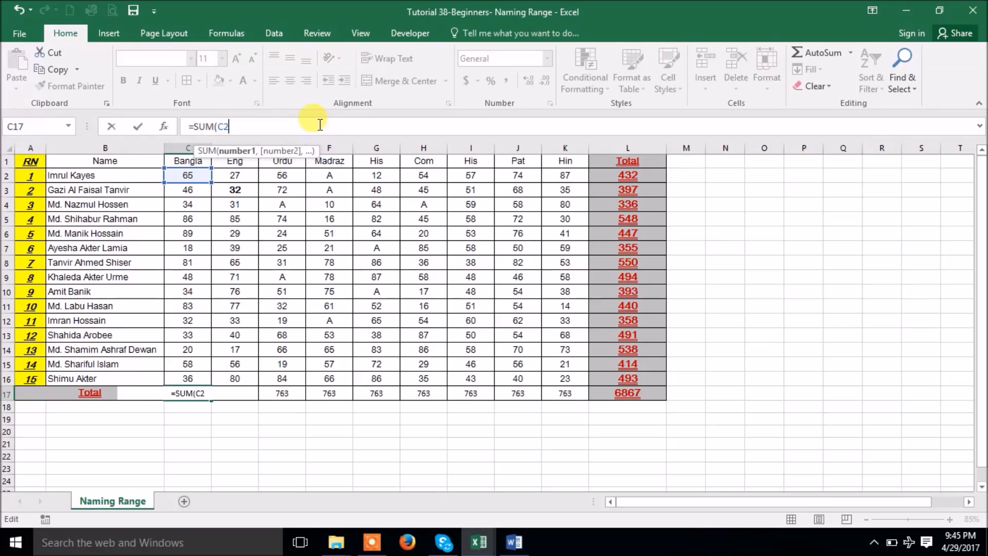
pyautogui.write(':C')
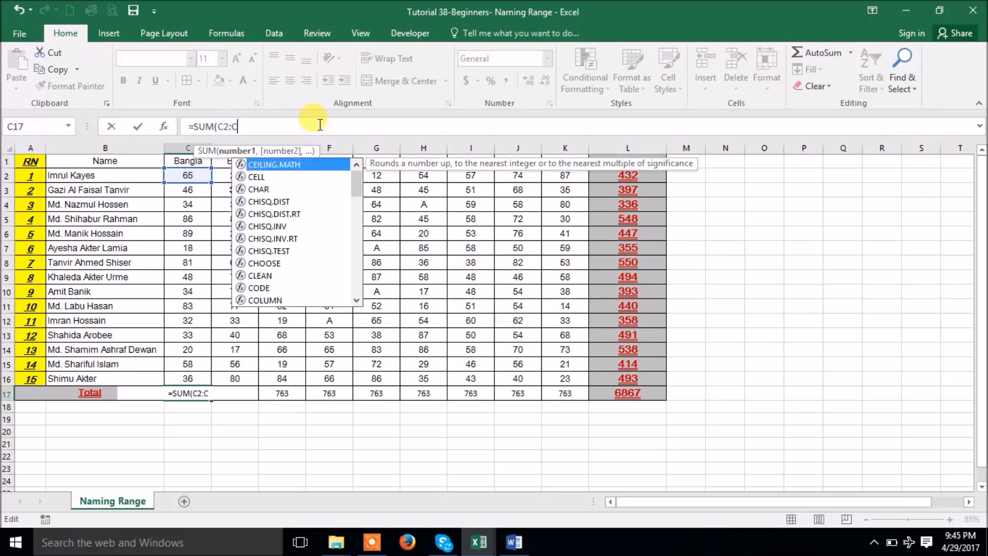
pyautogui.write('16)')
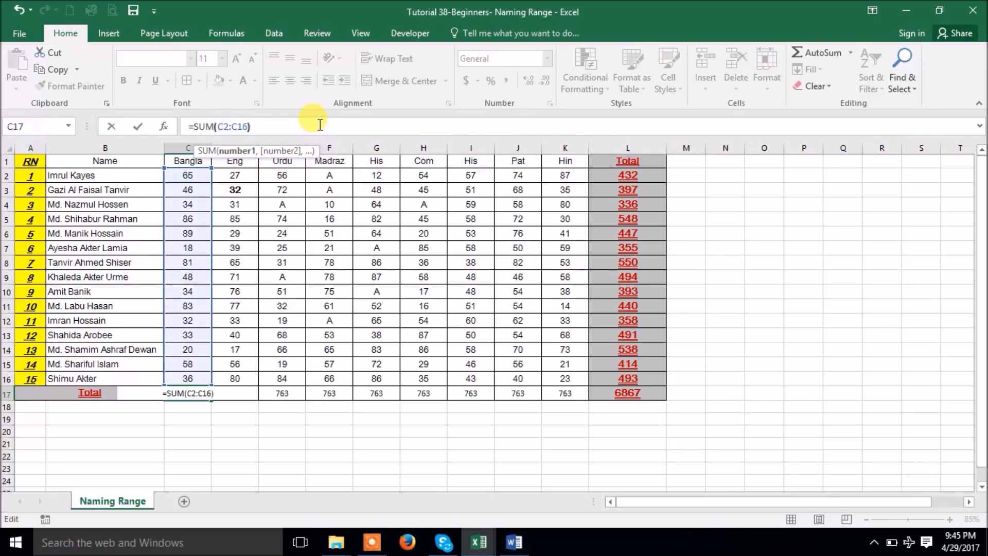
pyautogui.press('Return')
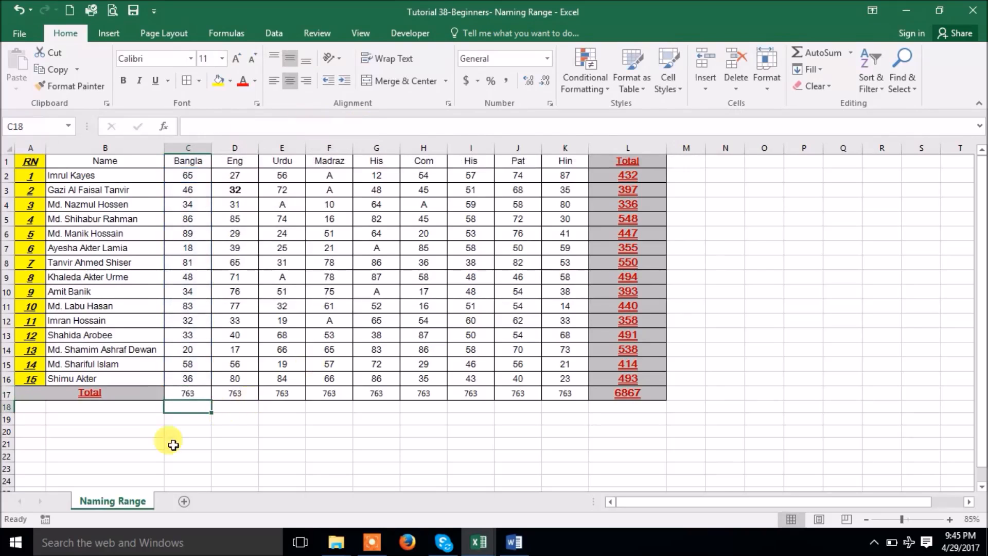
pyautogui.click(204, 393)
pyautogui.moveTo(212, 398); pyautogui.dragTo(570, 415)
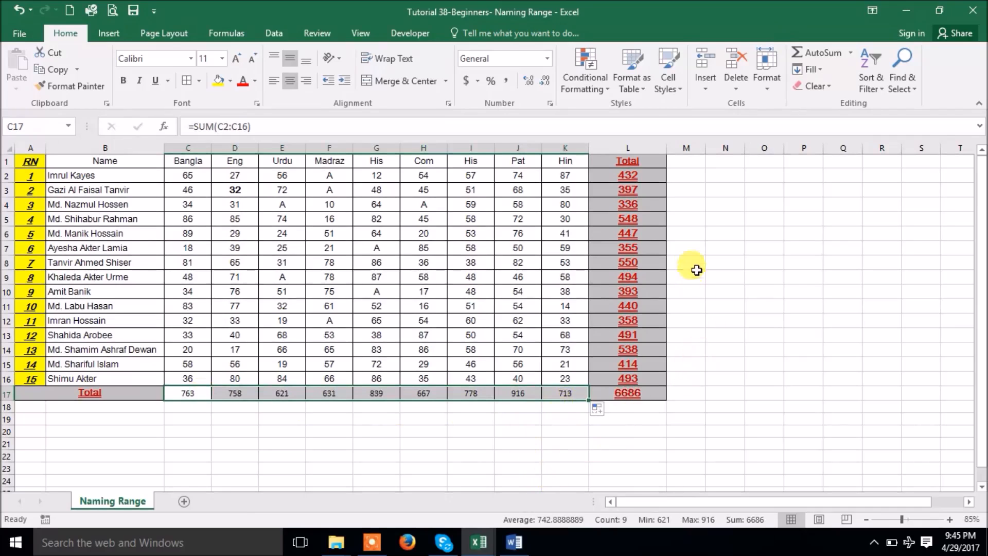
# Define the name Total for the grand total cell L17
pyautogui.click(627, 399)
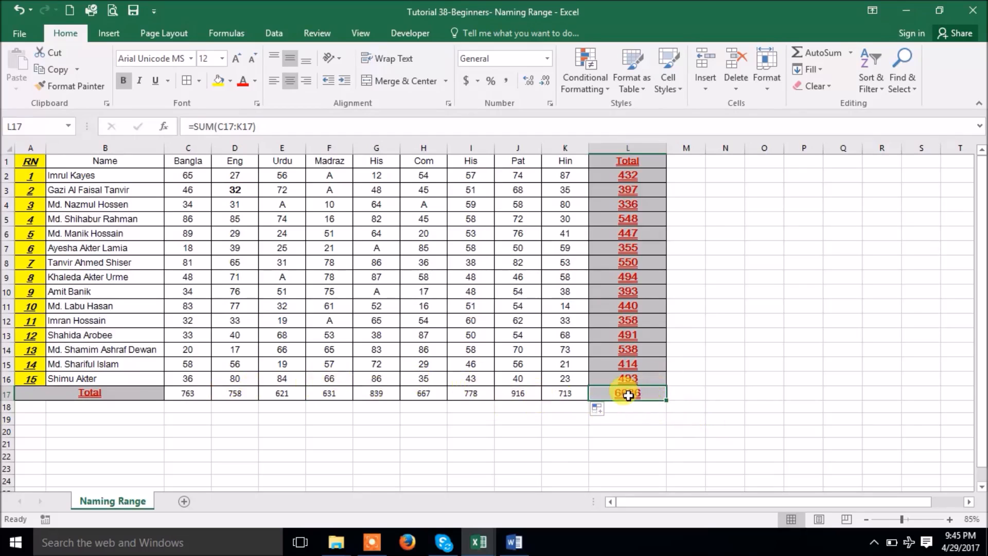
pyautogui.click(46, 126)
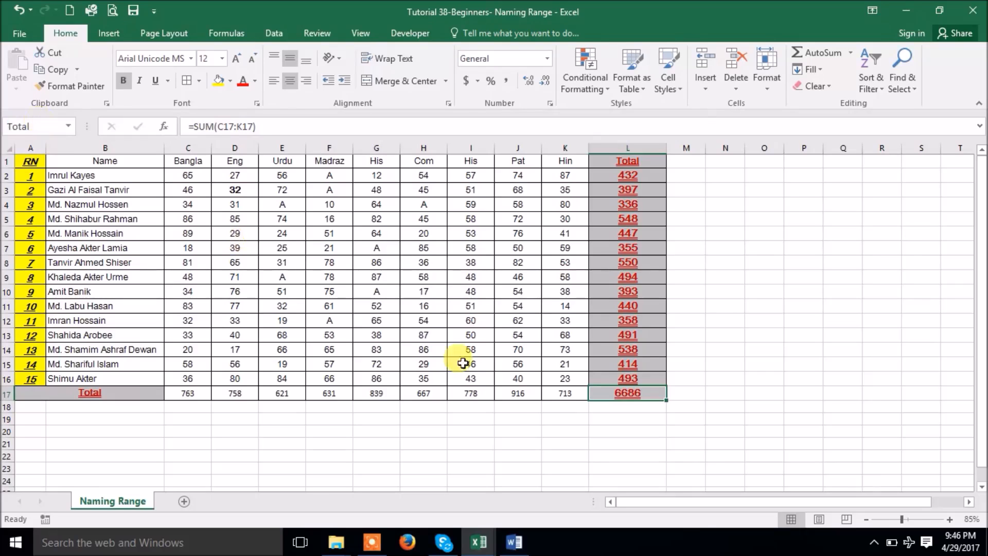
pyautogui.click(904, 353)
pyautogui.click(649, 396)
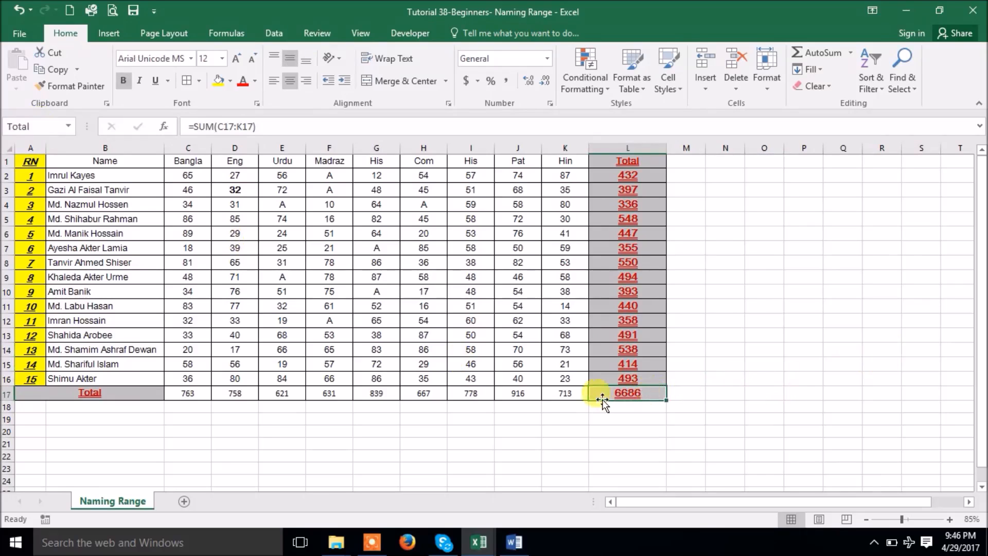
# Enter the formula =L2/Total in M2 to divide the first student's total by the named grand total
pyautogui.click(696, 178)
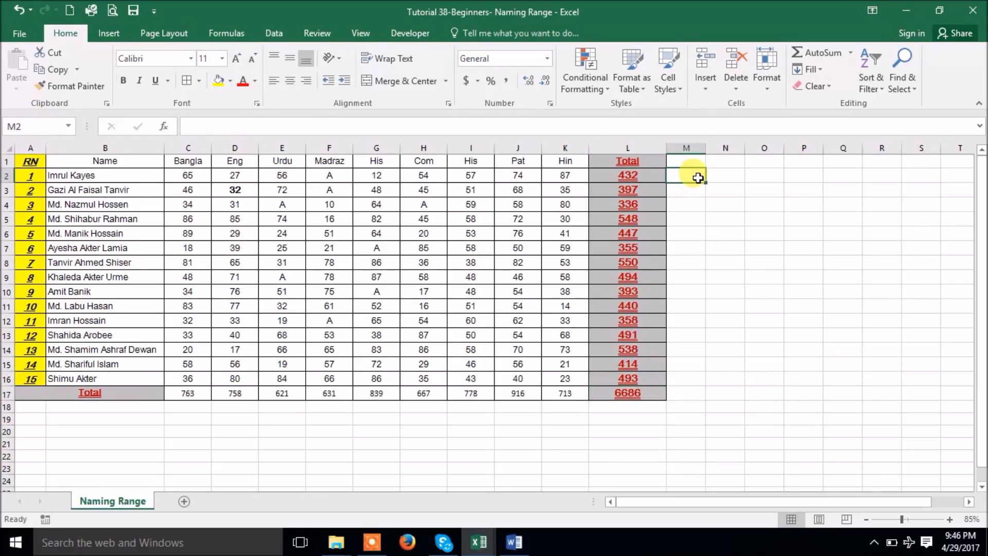
pyautogui.write('=')
pyautogui.click(625, 176)
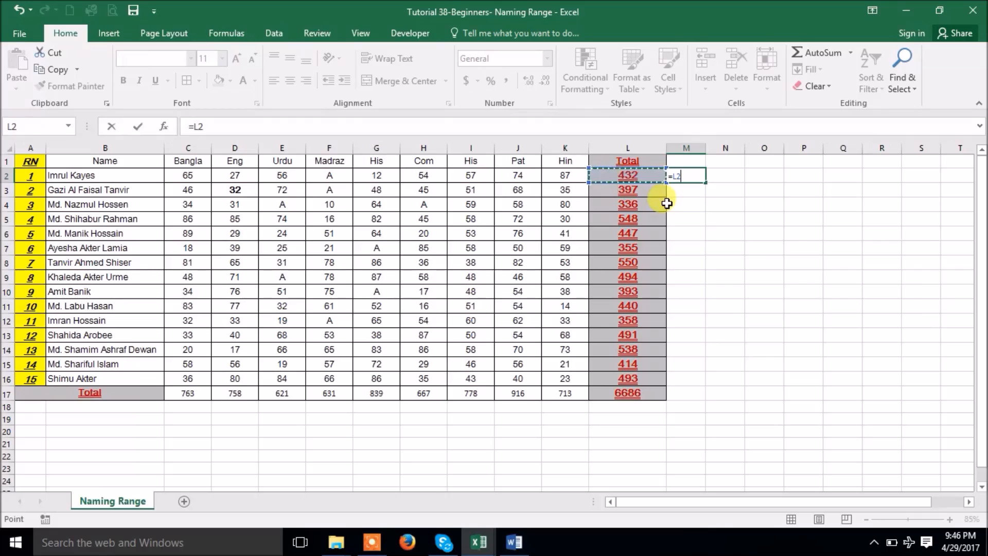
pyautogui.write('/')
pyautogui.click(618, 395)
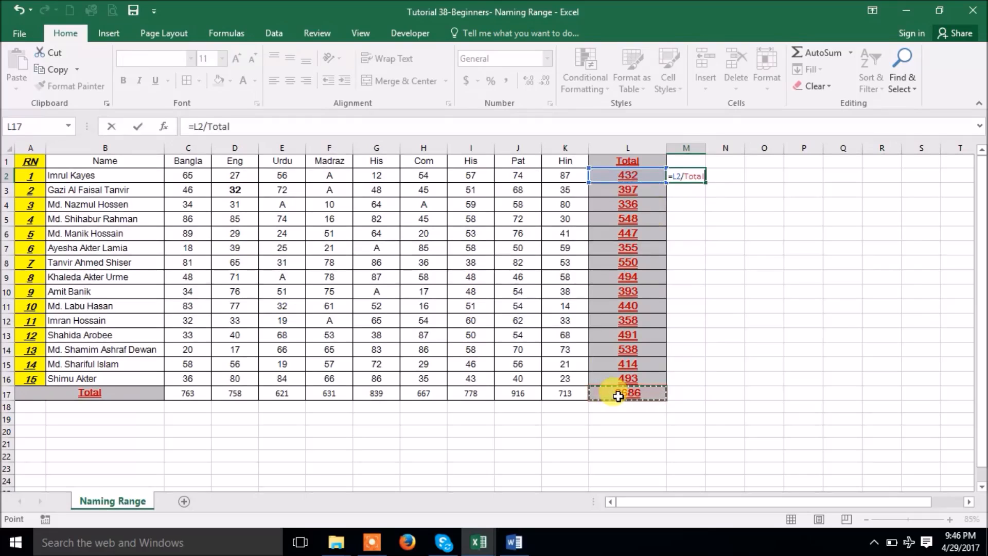
pyautogui.press('Return')
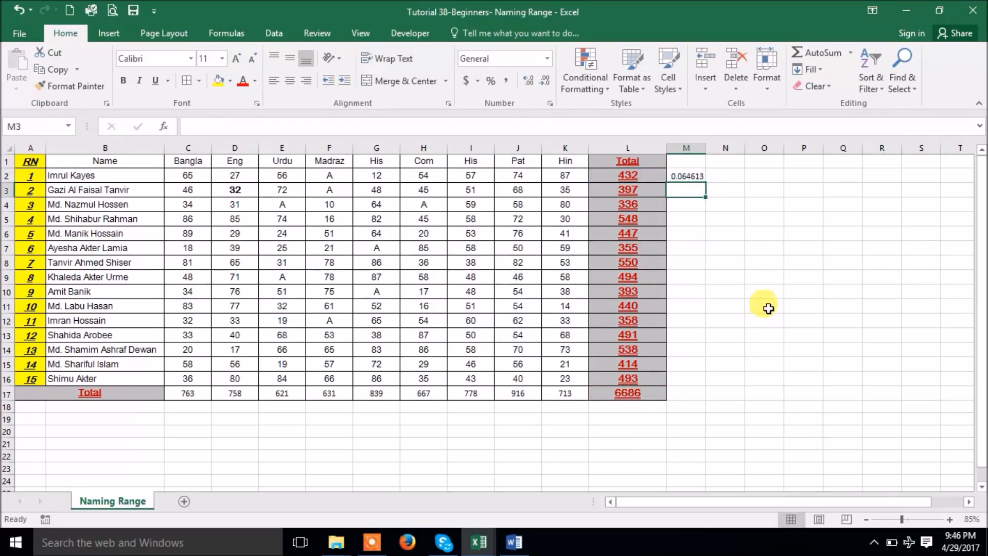
# Format M2 as a percentage with two decimal places and fill its formula down to M16
pyautogui.click(697, 179)
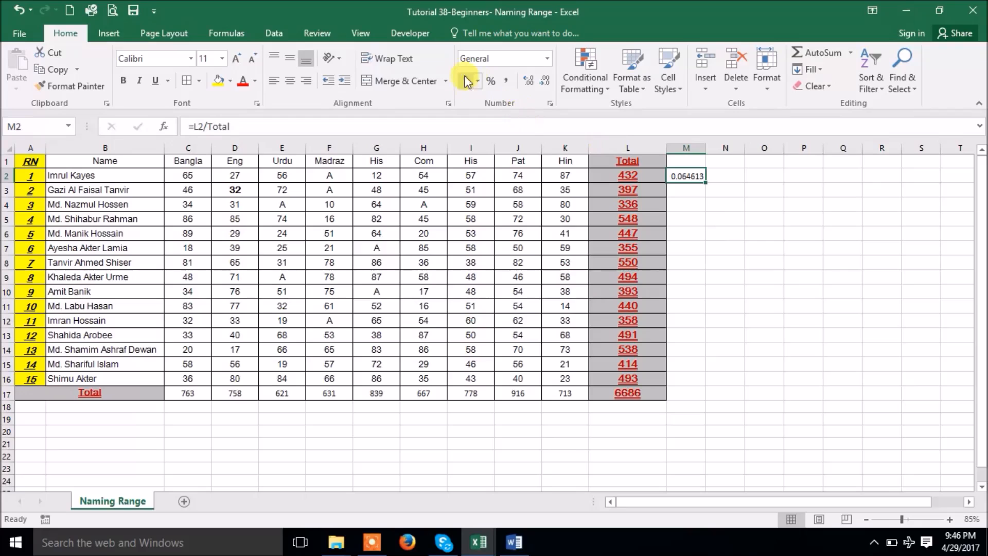
pyautogui.click(490, 80)
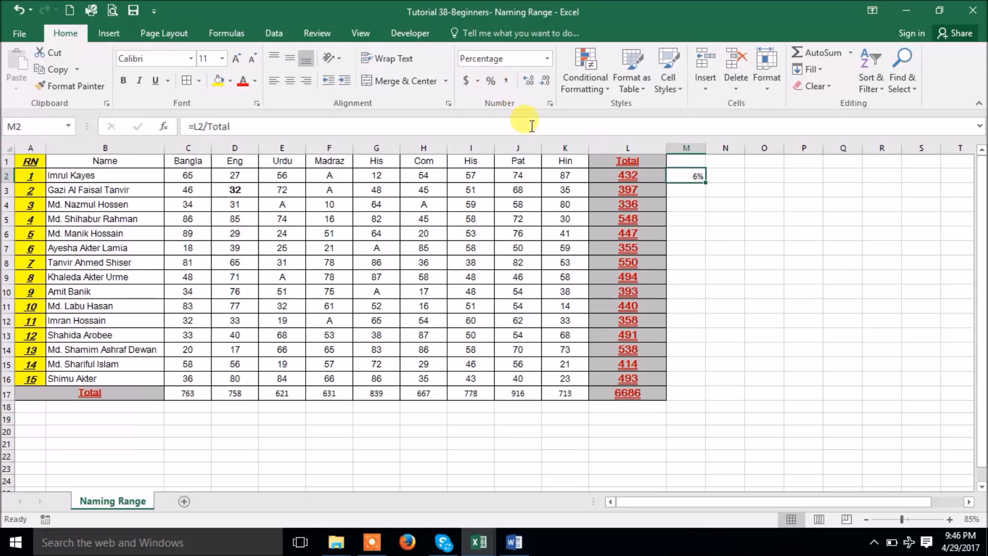
pyautogui.click(528, 81)
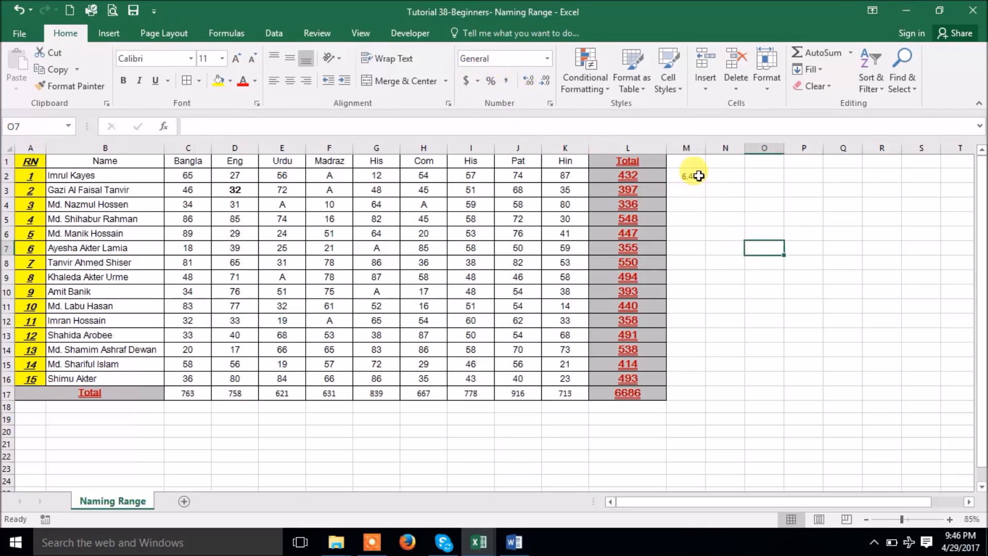
pyautogui.moveTo(705, 182); pyautogui.dragTo(697, 380)
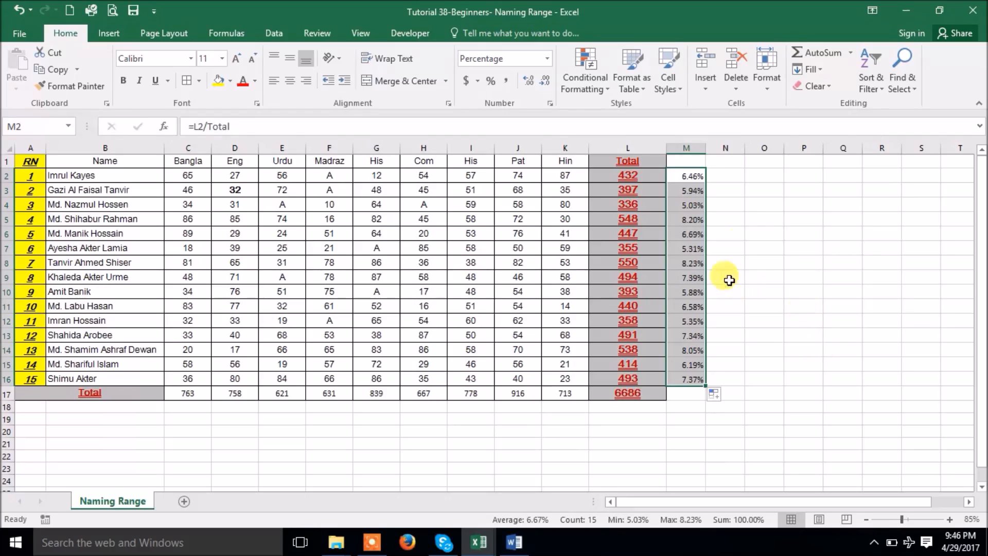
pyautogui.click(690, 179)
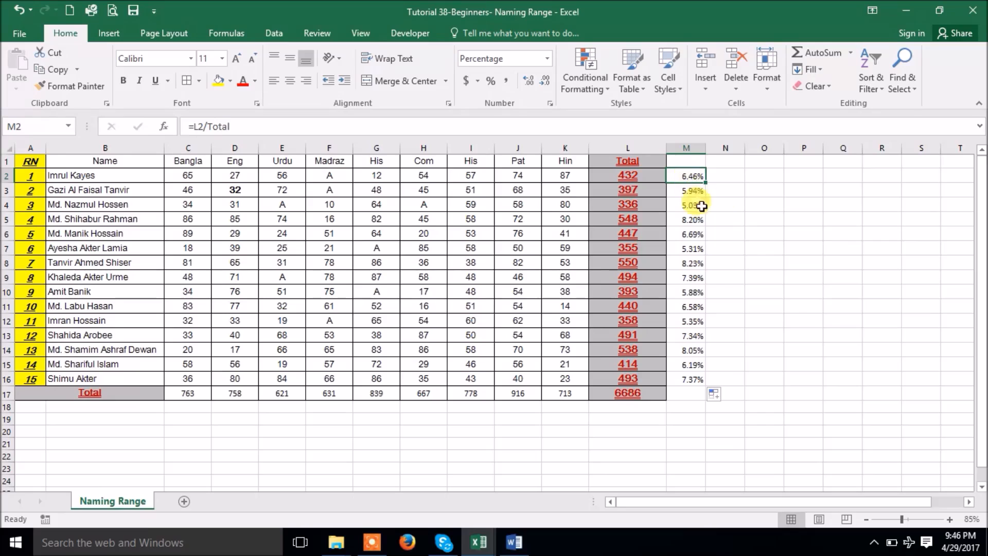
pyautogui.moveTo(705, 181); pyautogui.dragTo(700, 387)
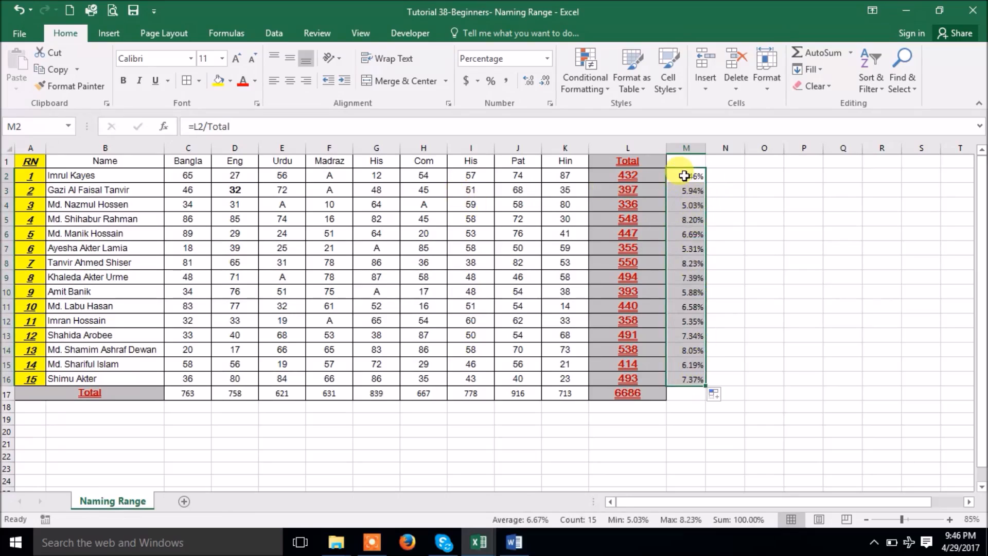
# Sum the percentages M2:M16 in M17 with AutoSum
pyautogui.moveTo(685, 176); pyautogui.dragTo(665, 390)
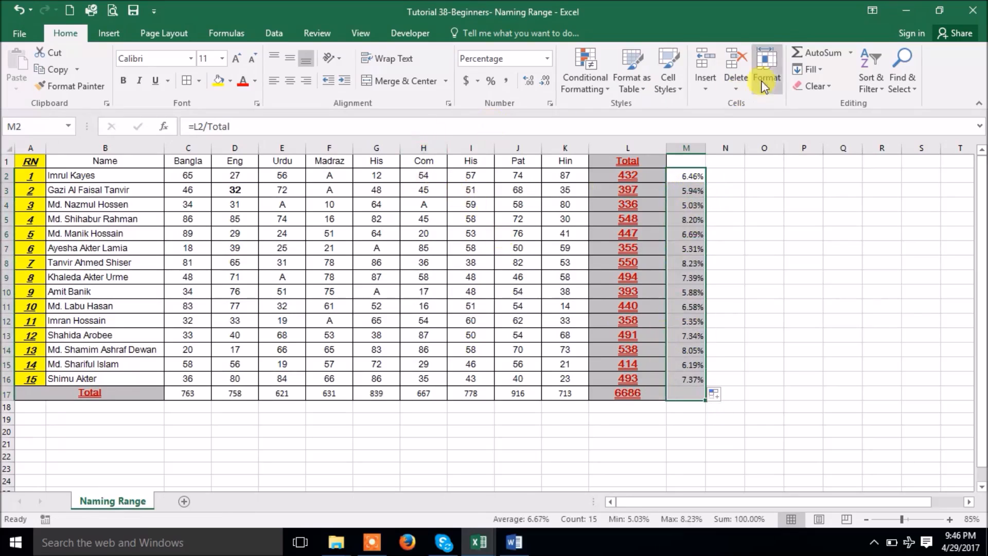
pyautogui.click(812, 51)
pyautogui.click(803, 262)
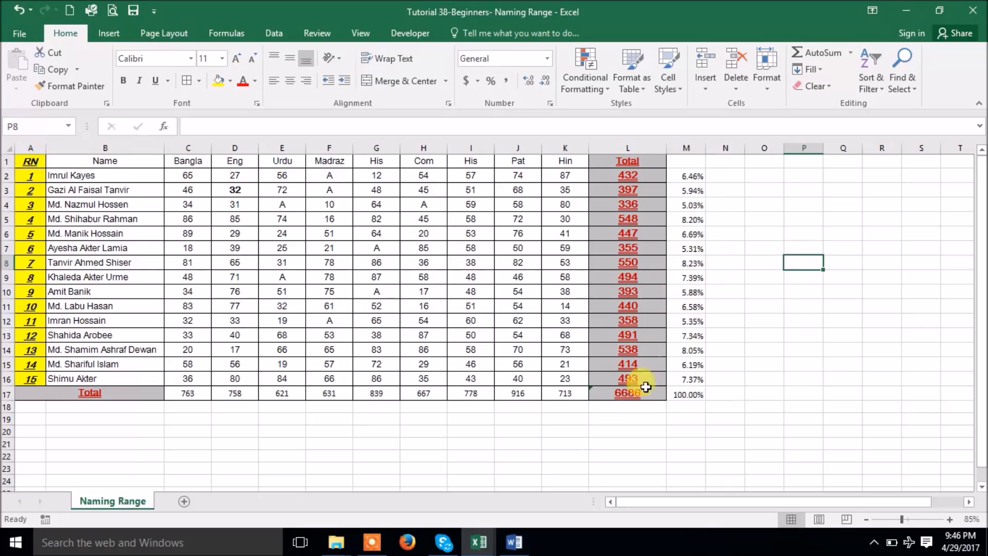
# Delete the defined name Total in the Name Manager and inspect the formula in M2
pyautogui.click(628, 392)
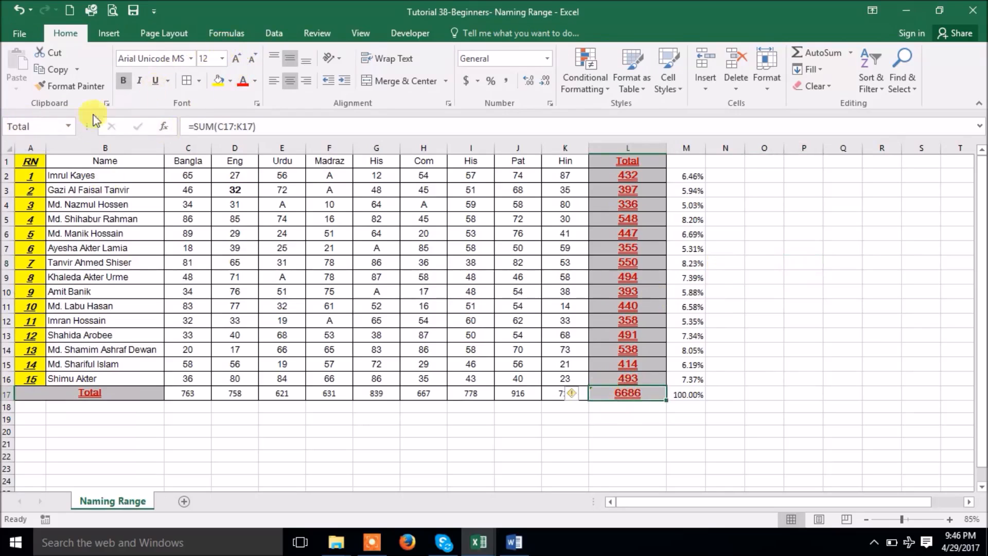
pyautogui.click(59, 126)
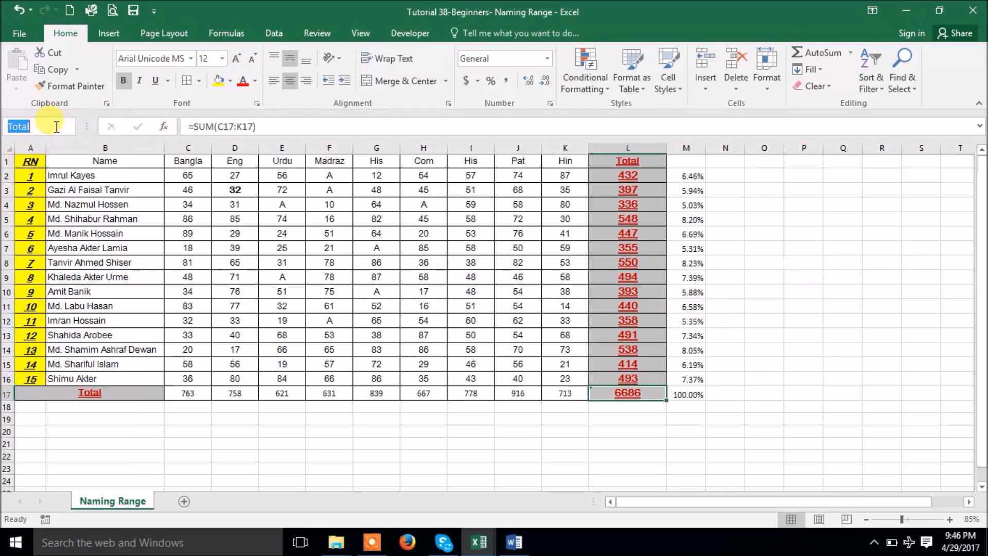
pyautogui.click(220, 33)
pyautogui.click(404, 72)
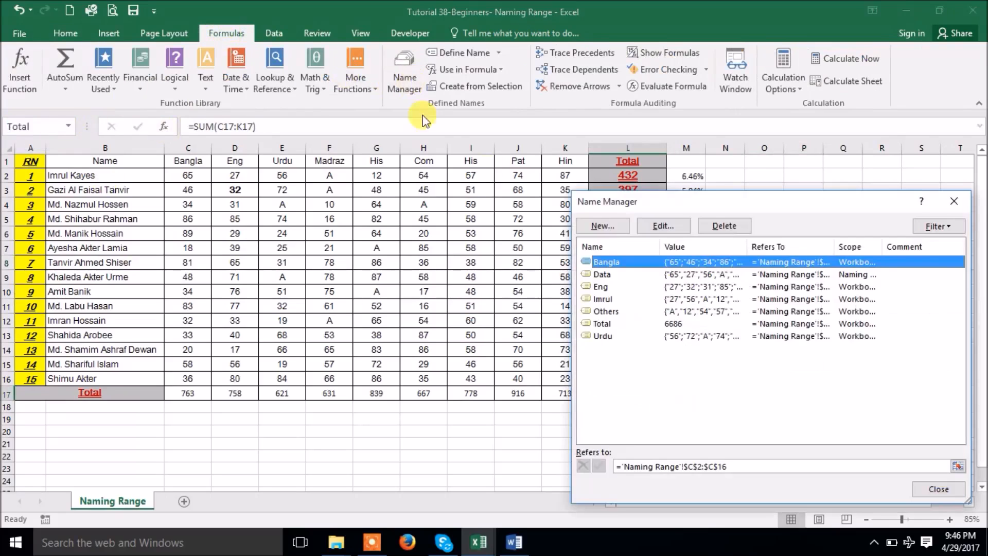
pyautogui.click(618, 324)
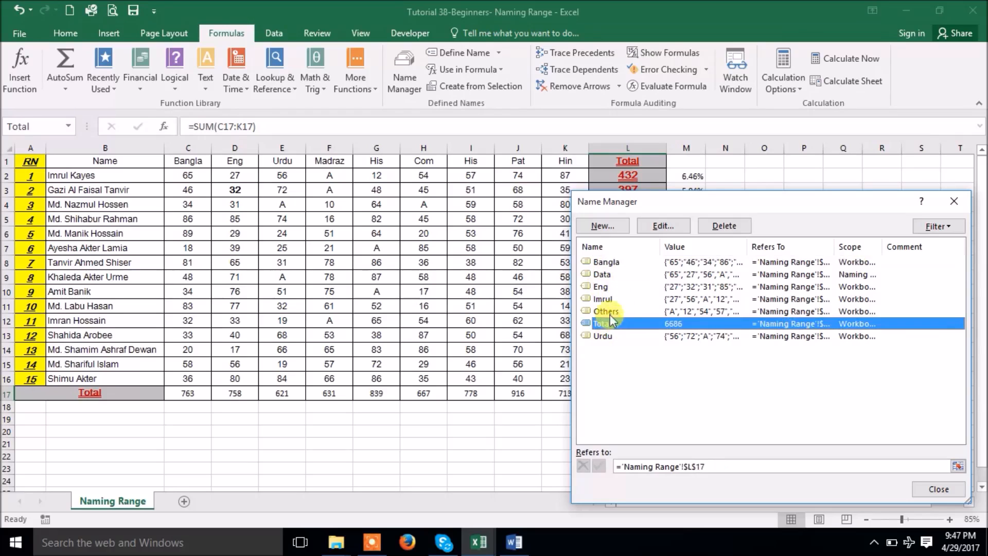
pyautogui.click(719, 225)
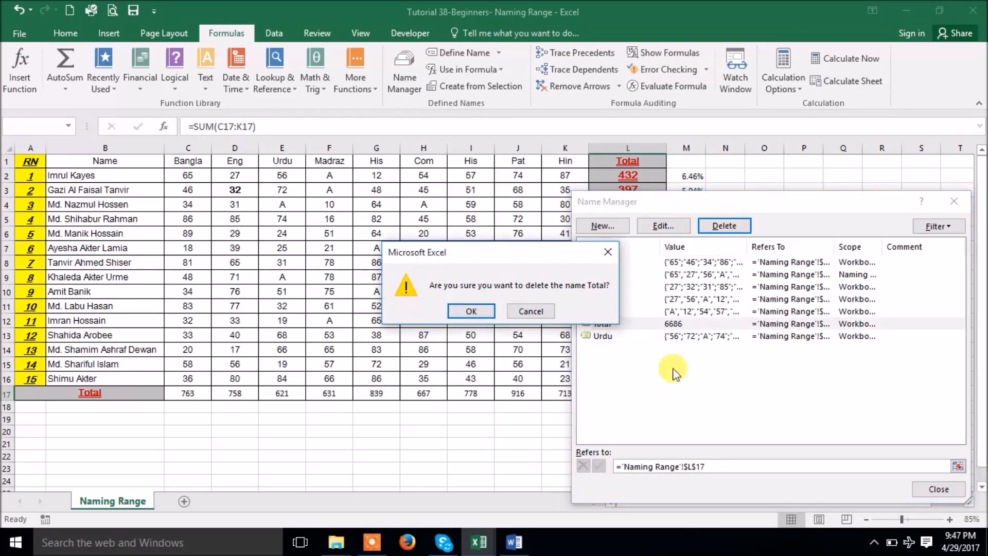
pyautogui.click(471, 309)
pyautogui.click(937, 489)
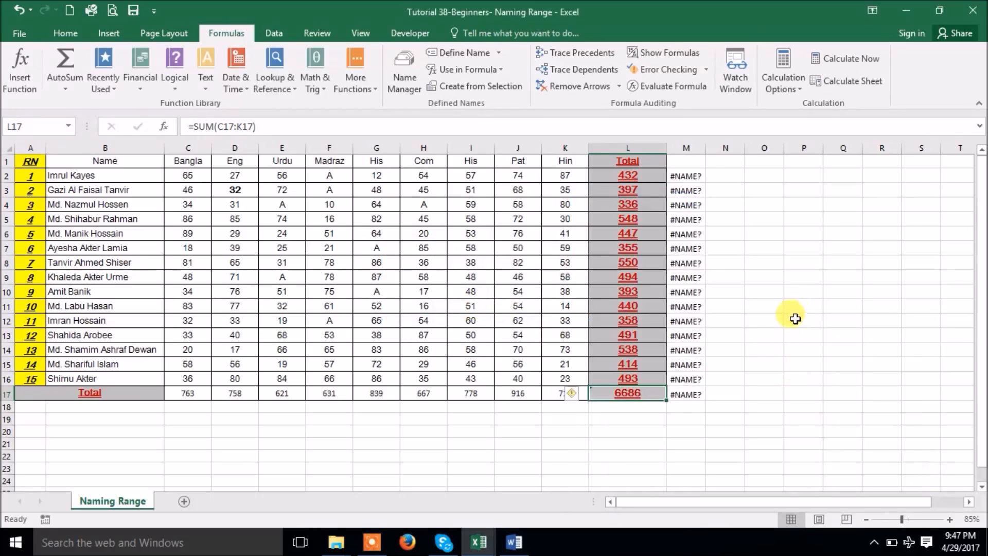
pyautogui.click(689, 175)
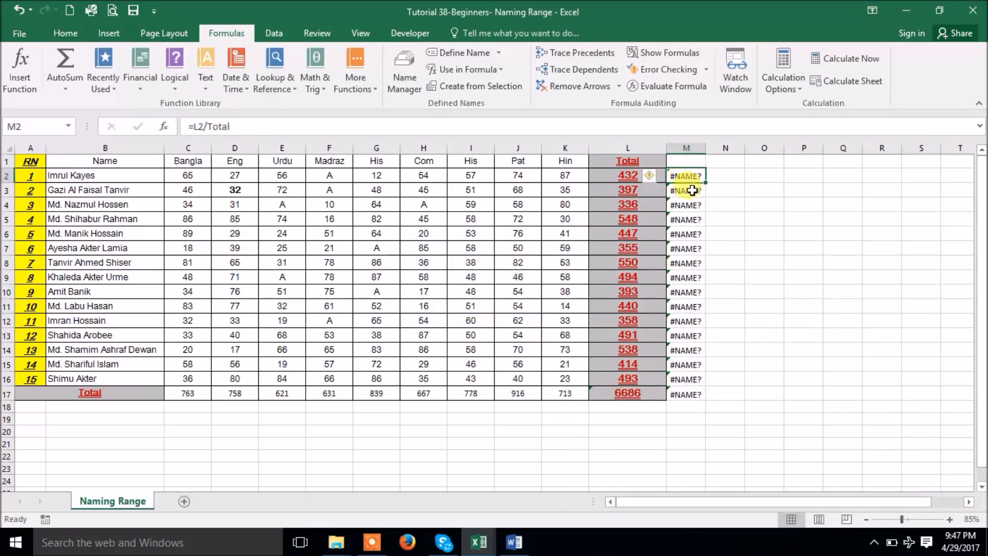
# Replace the name Total with cell L17 in the M2 formula and fill it down to M17
pyautogui.doubleClick(211, 126)
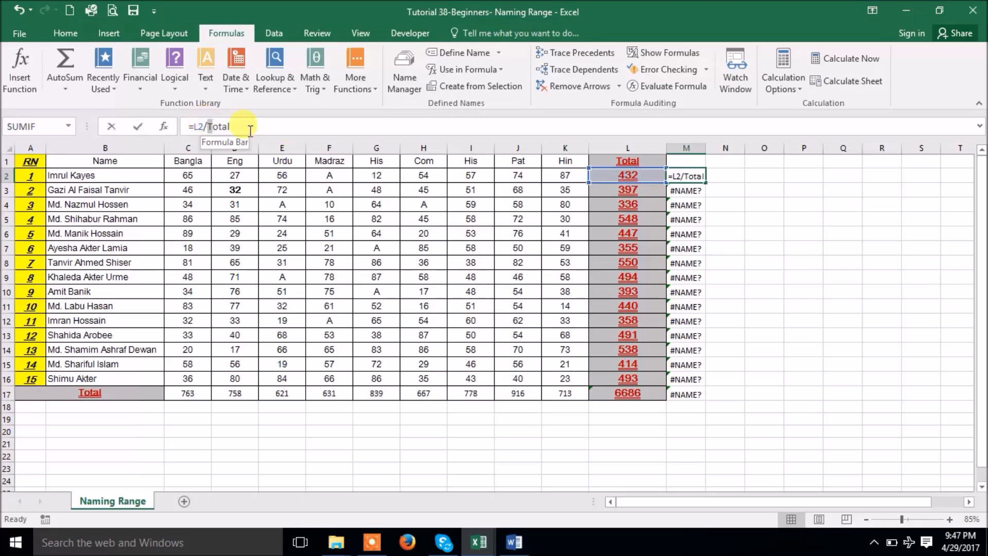
pyautogui.click(651, 397)
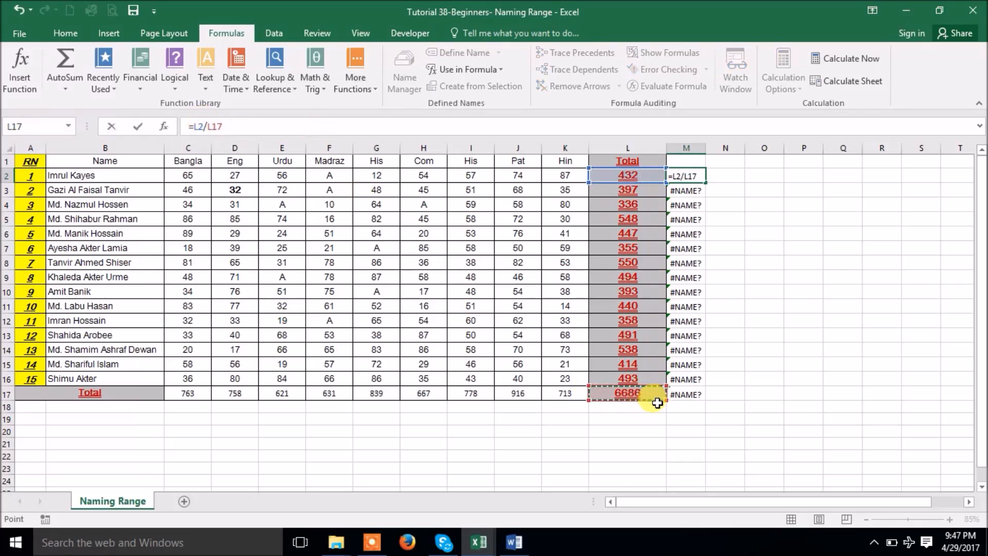
pyautogui.press('Return')
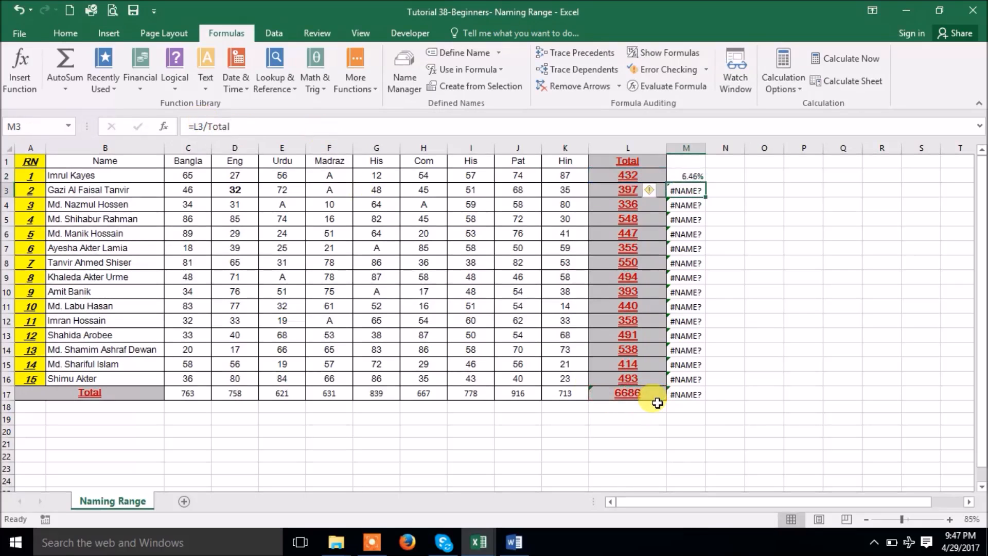
pyautogui.click(692, 175)
pyautogui.moveTo(703, 183); pyautogui.dragTo(713, 398)
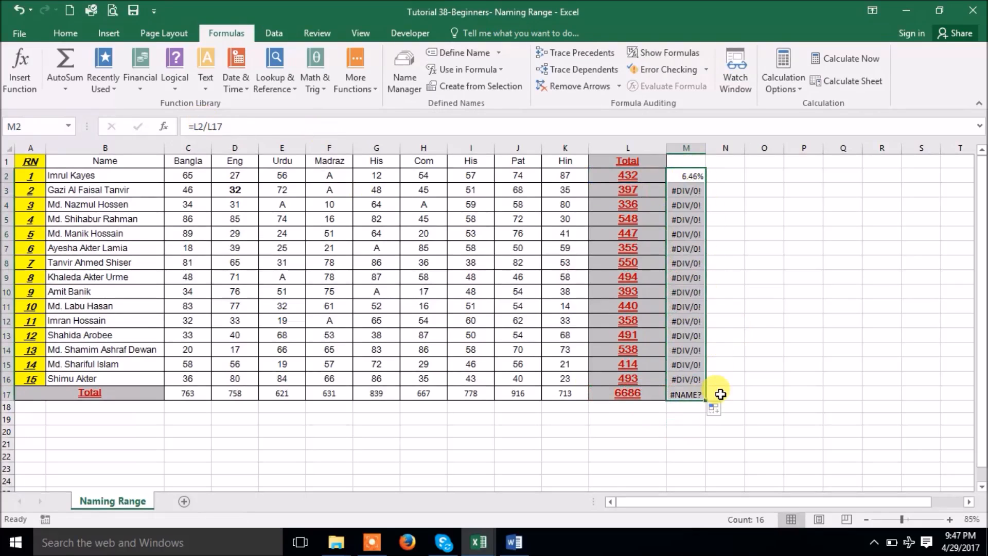
# Make the L17 reference in M2 absolute as =L2/$L$17 and fill the formula down to M17
pyautogui.click(689, 176)
pyautogui.click(219, 128)
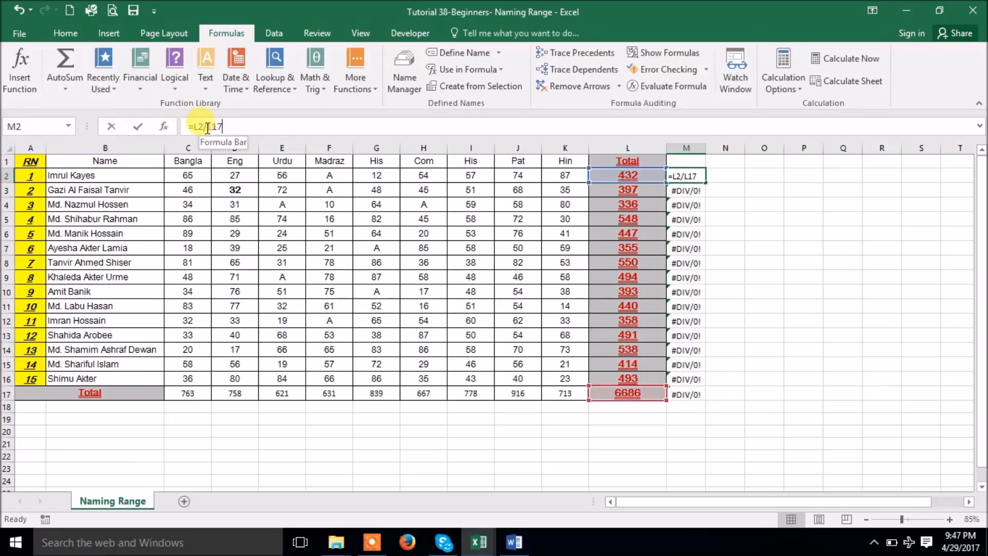
pyautogui.press('F4')
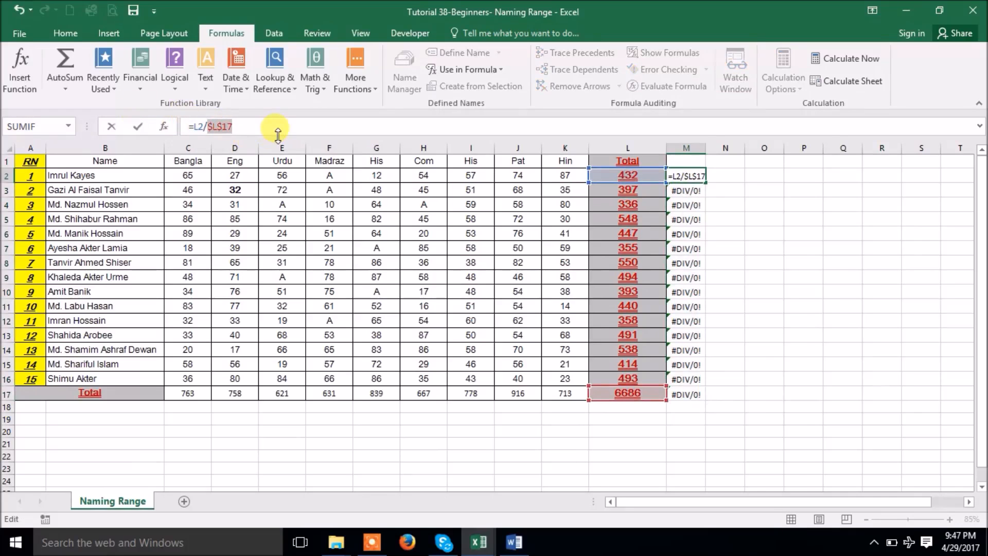
pyautogui.press('Return')
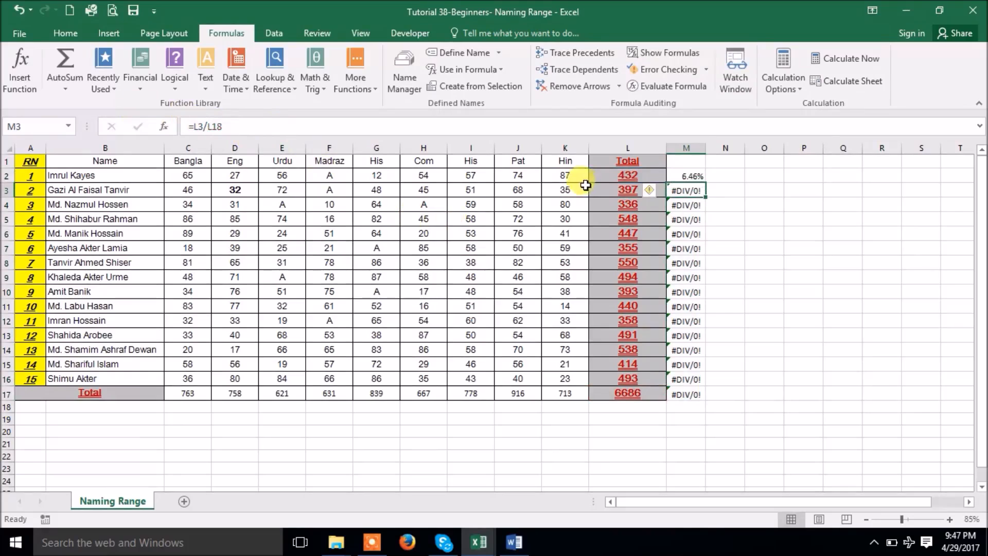
pyautogui.click(689, 176)
pyautogui.moveTo(705, 183); pyautogui.dragTo(690, 401)
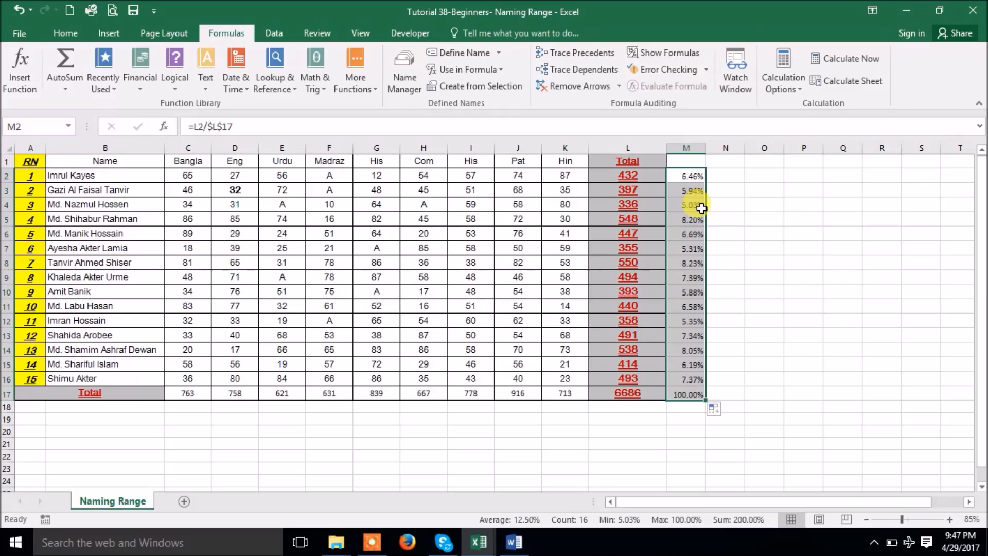
# Inspect the grand total formula in L17 and select the marks range C2:K16
pyautogui.click(199, 408)
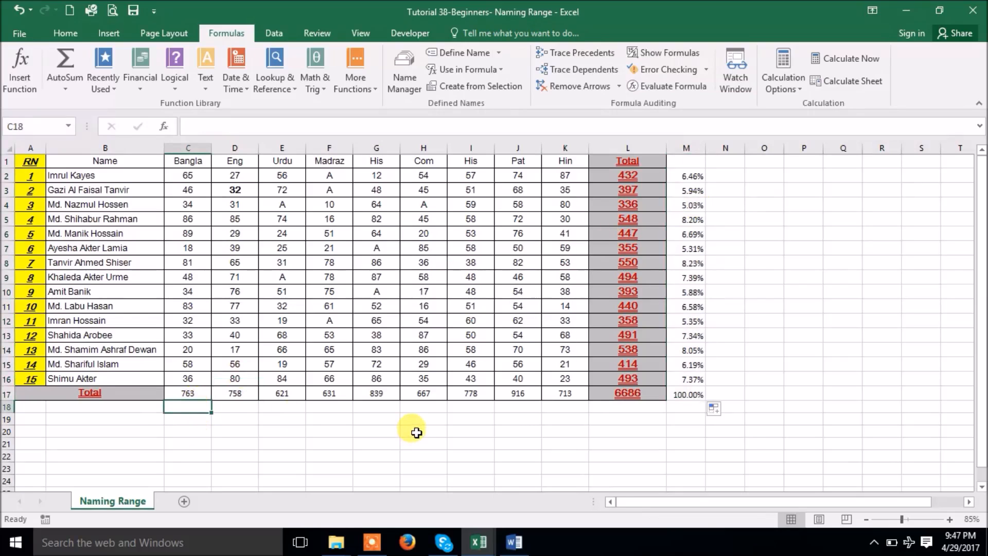
pyautogui.click(626, 395)
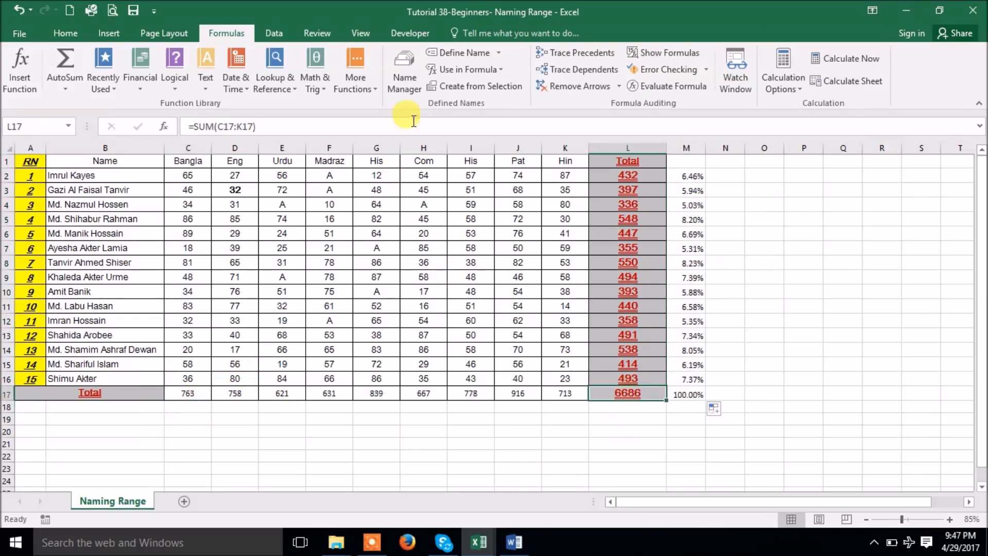
pyautogui.moveTo(188, 175); pyautogui.dragTo(329, 233)
pyautogui.moveTo(408, 276); pyautogui.dragTo(565, 378)
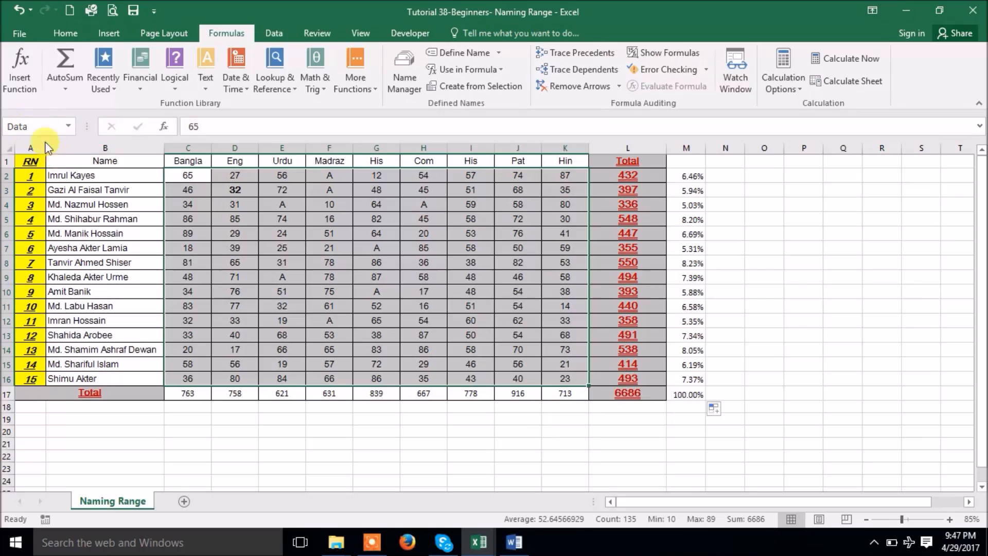
# Delete the defined names Bangla and Data and the one covering the first student's marks D2:K2
pyautogui.click(408, 79)
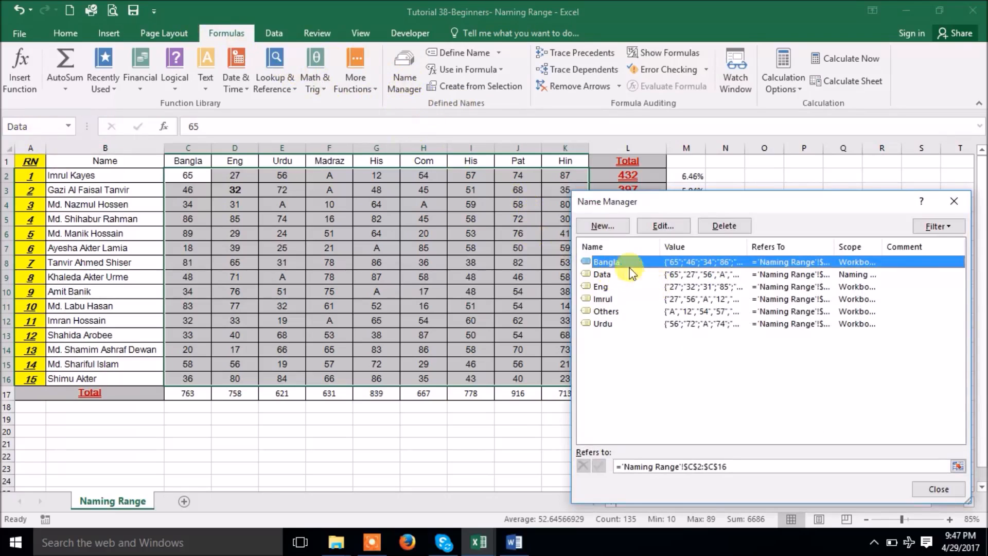
pyautogui.click(724, 227)
pyautogui.click(471, 311)
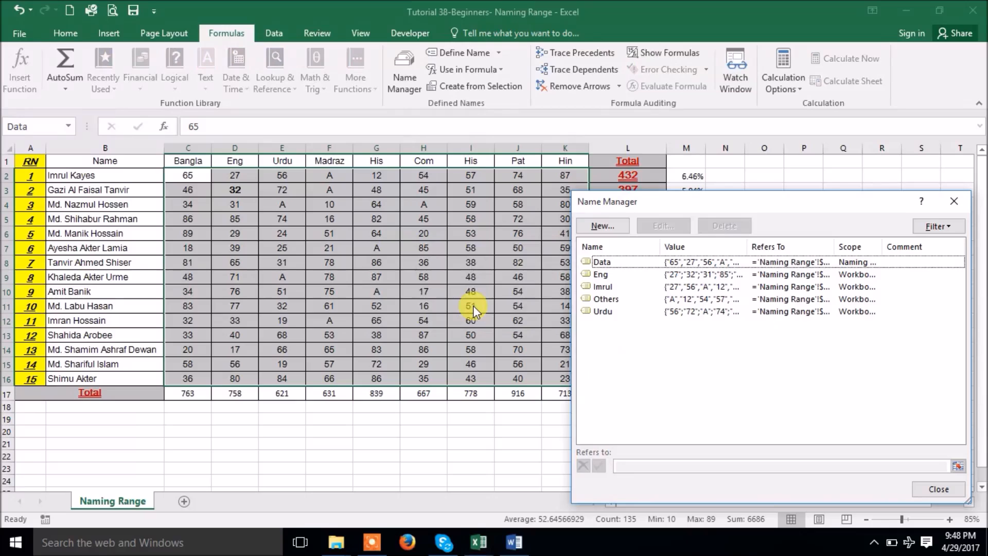
pyautogui.click(641, 262)
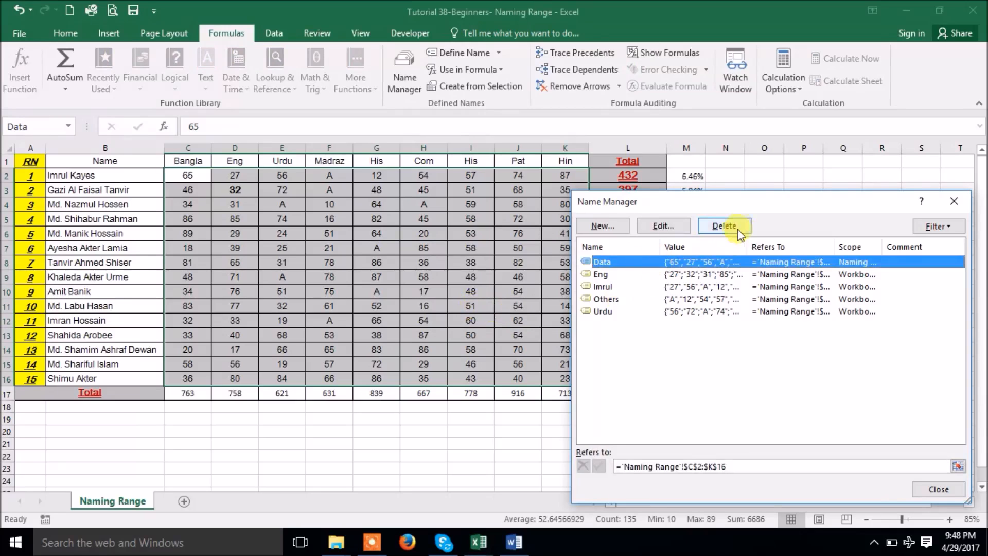
pyautogui.click(723, 228)
pyautogui.click(468, 311)
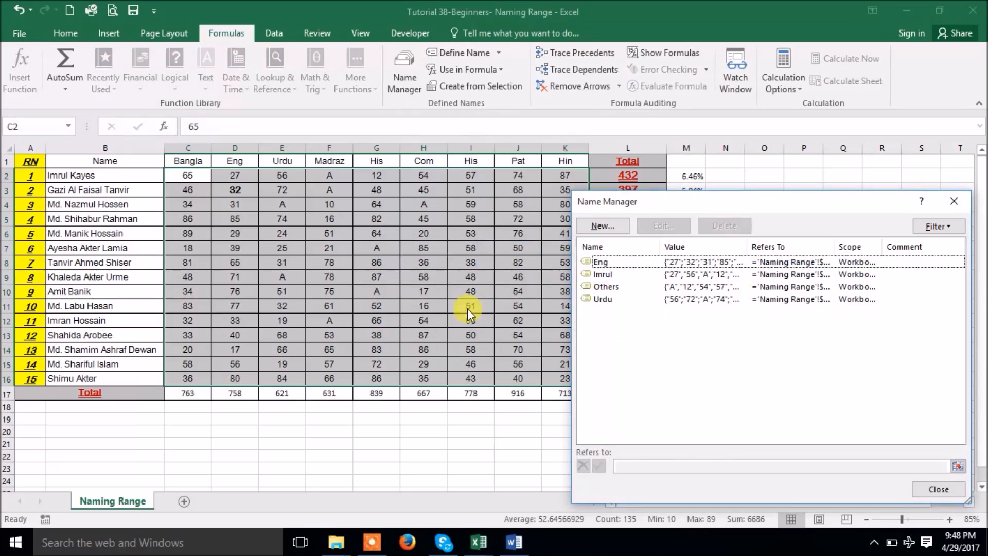
pyautogui.click(612, 277)
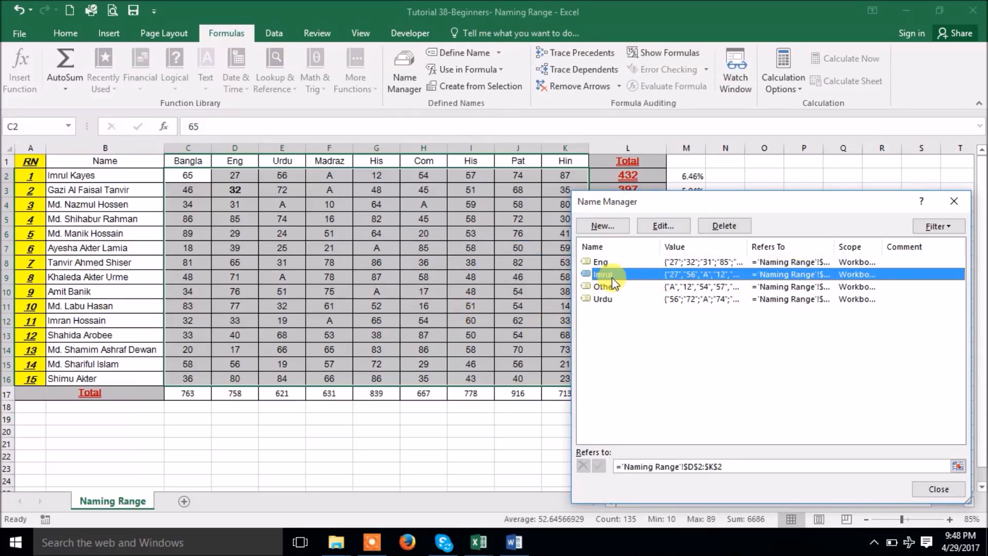
pyautogui.click(724, 226)
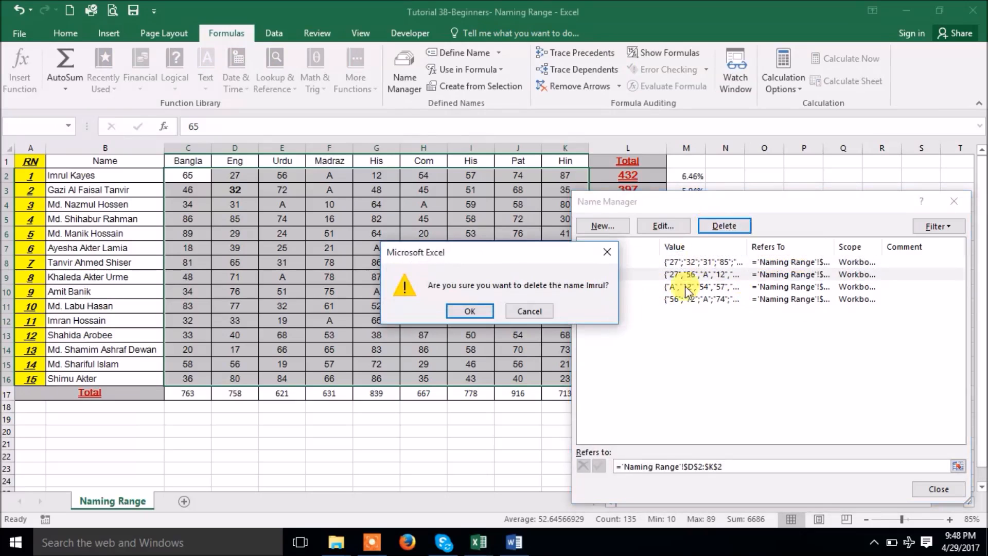
pyautogui.click(469, 311)
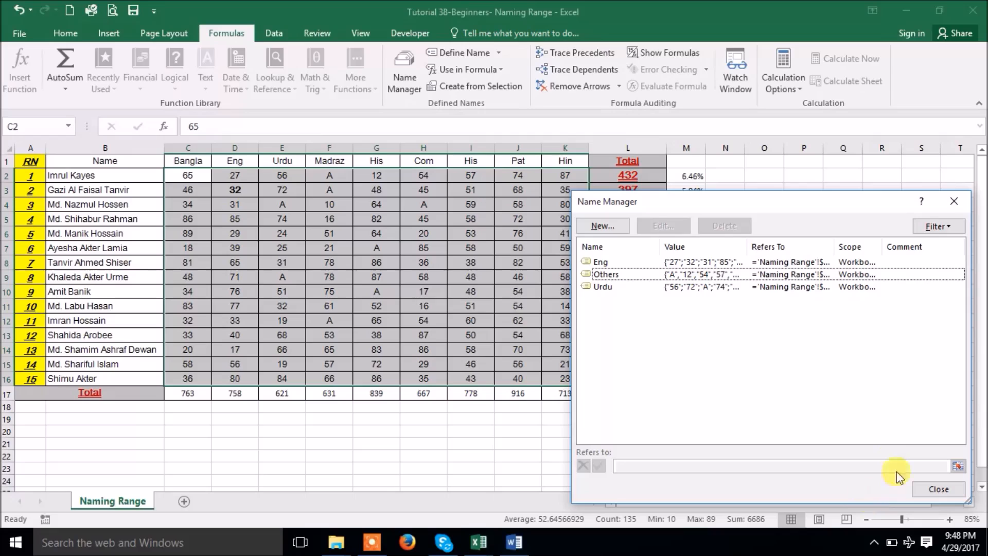
# Define the new workbook-scoped name Data for the marks range C2:K16
pyautogui.click(602, 225)
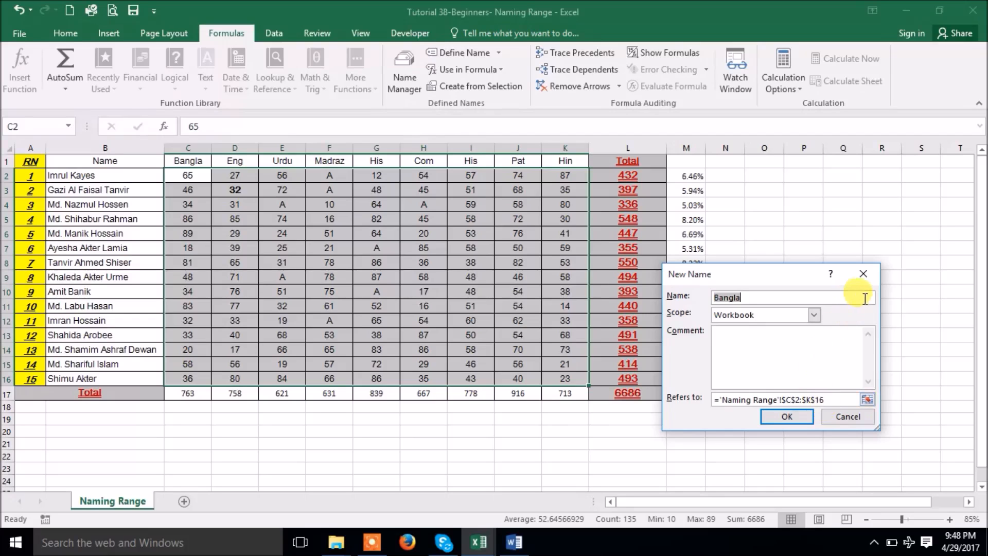
pyautogui.click(863, 273)
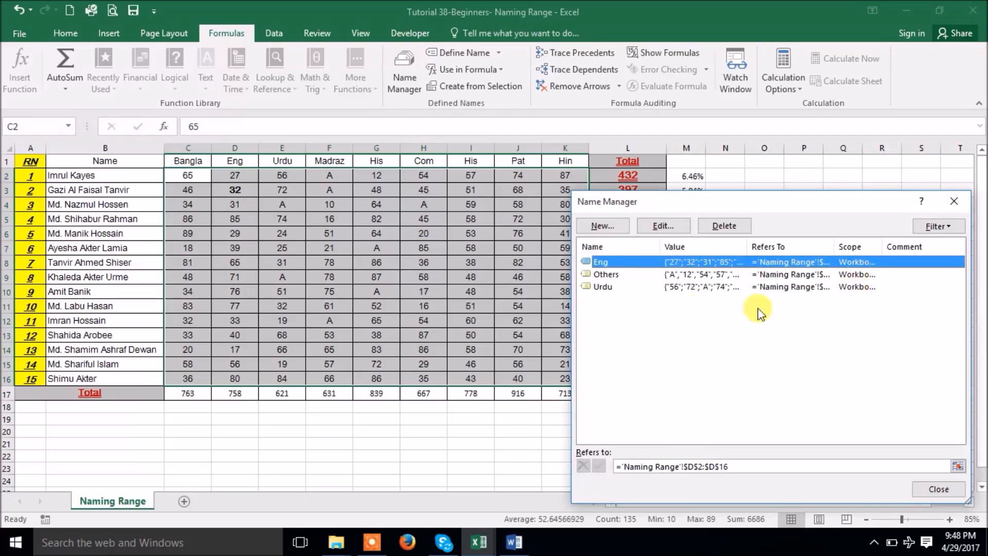
pyautogui.click(619, 226)
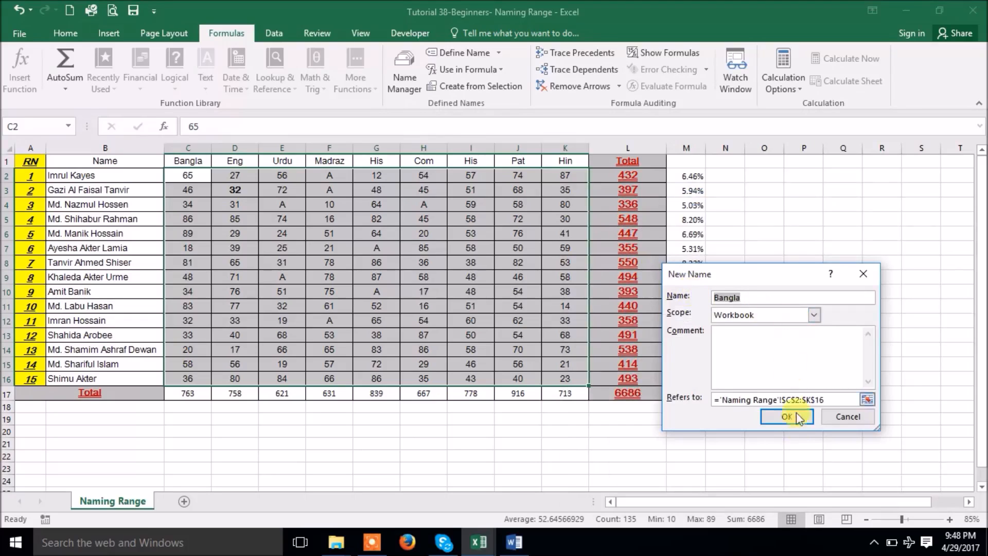
pyautogui.click(715, 399)
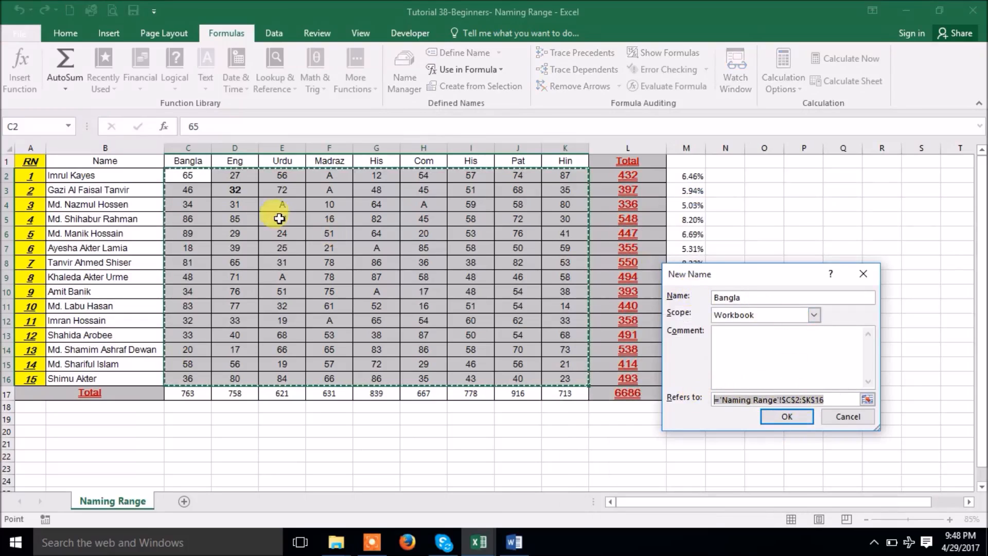
pyautogui.moveTo(753, 299); pyautogui.dragTo(704, 295)
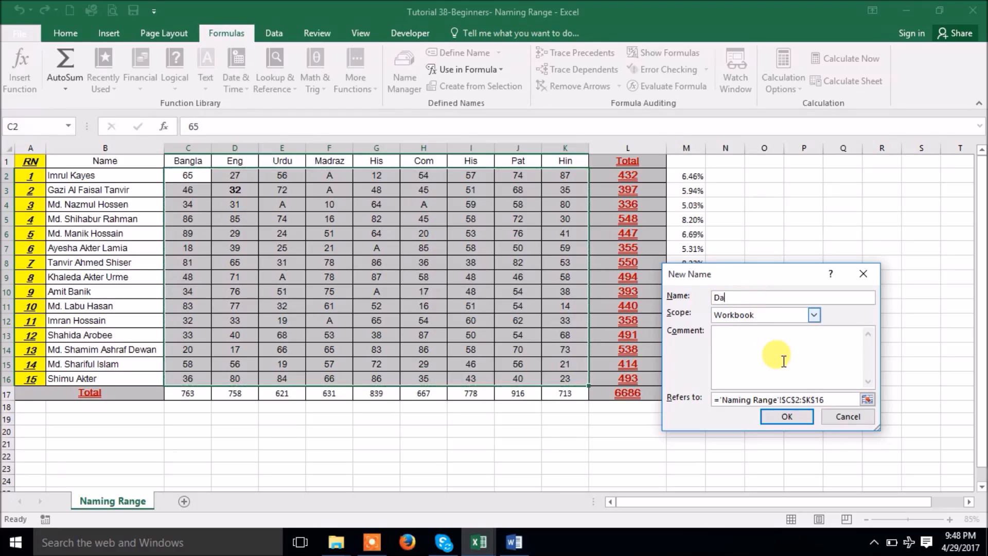
pyautogui.click(800, 416)
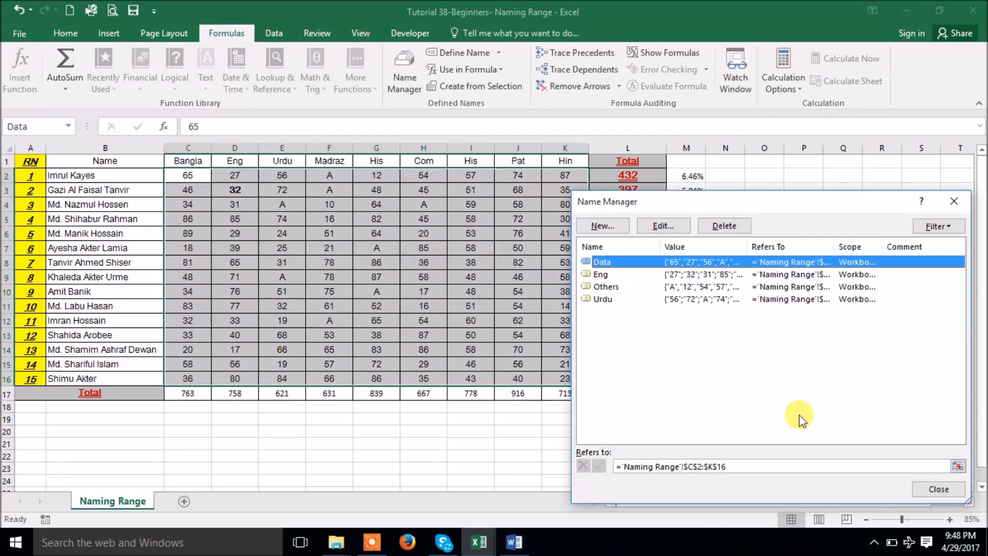
pyautogui.click(934, 489)
pyautogui.click(882, 320)
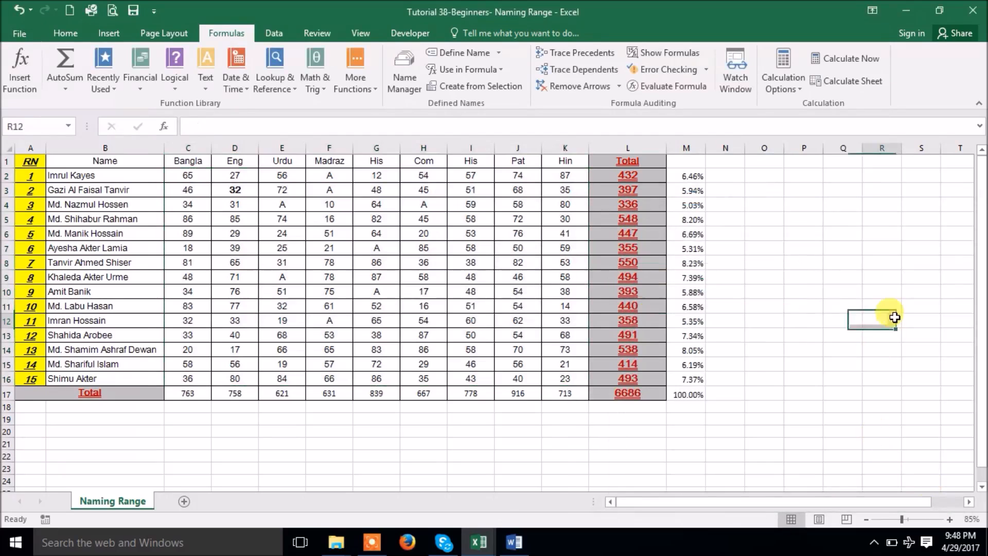
# Select the marks range C2:K16 to check its assigned name, and look over the totals and percentages in L1:M17
pyautogui.moveTo(186, 176); pyautogui.dragTo(564, 383)
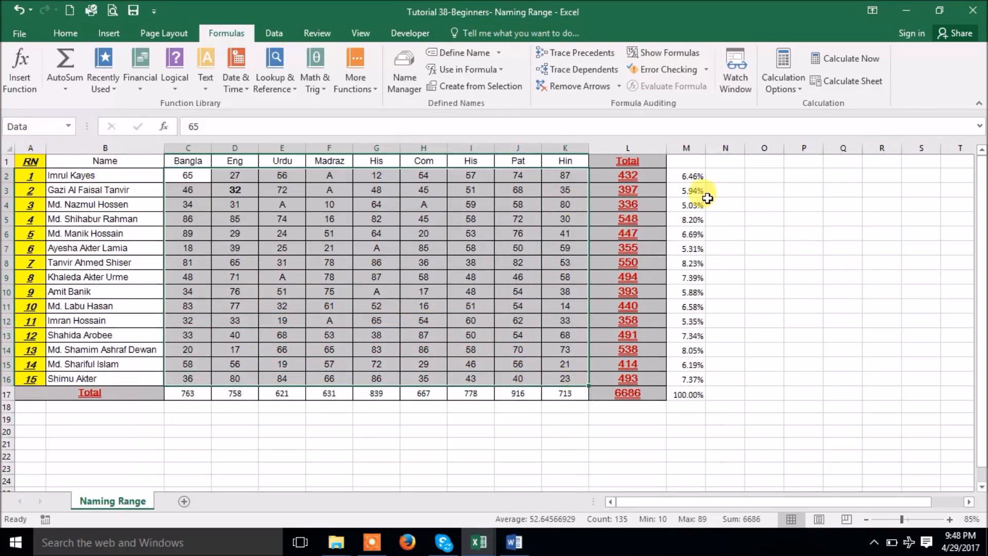
pyautogui.moveTo(627, 161); pyautogui.dragTo(695, 399)
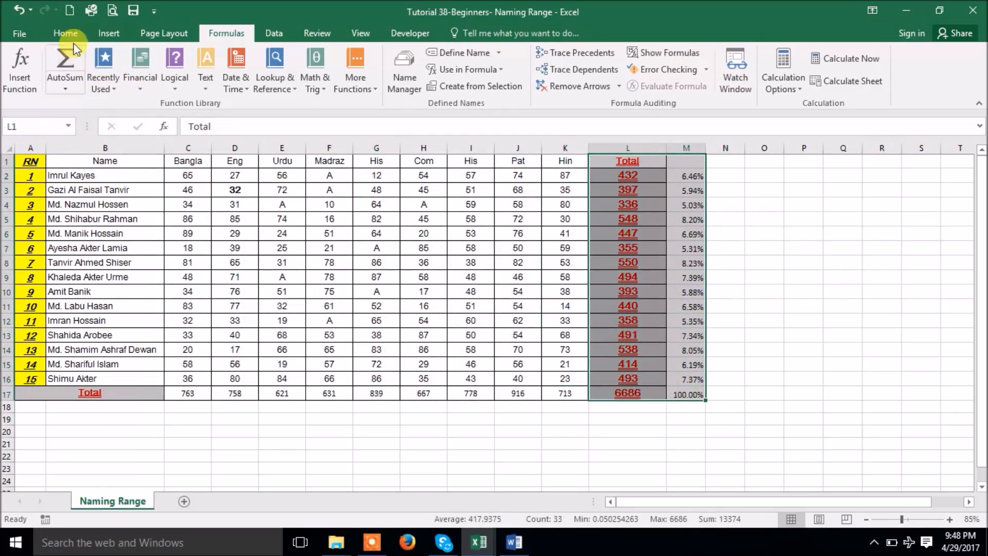
pyautogui.click(66, 33)
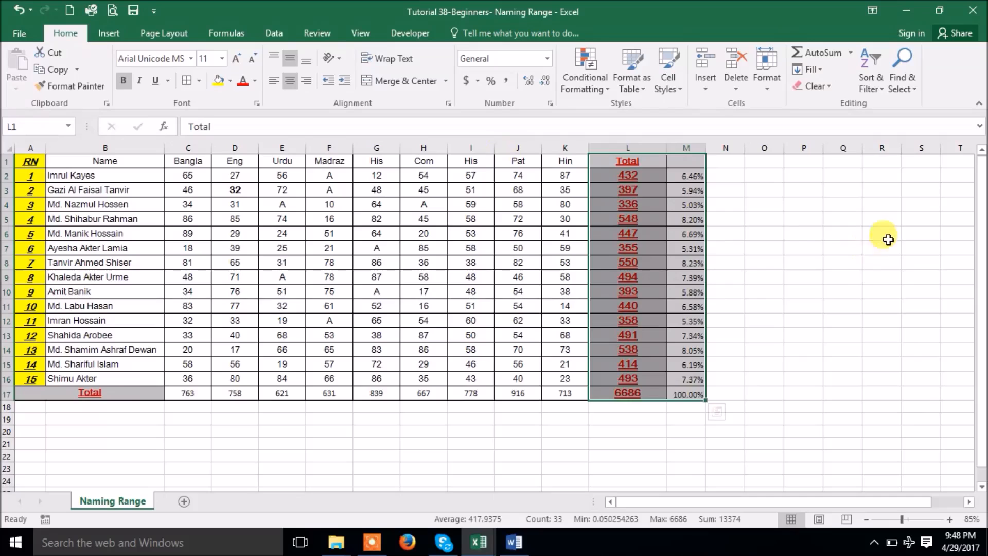
pyautogui.click(866, 245)
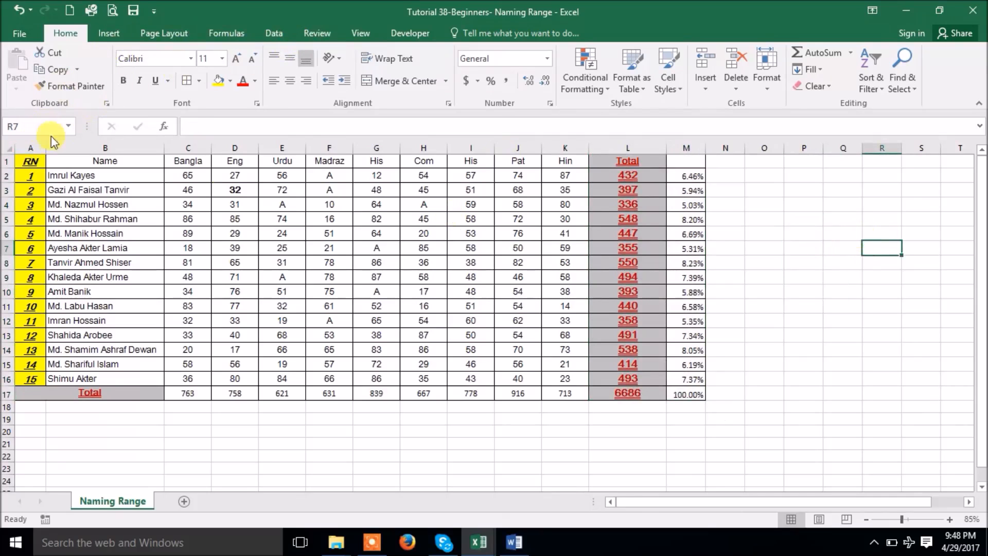
# Define the new workbook-scoped name Madraz for the Madraz marks in F2:F16
pyautogui.moveTo(328, 175); pyautogui.dragTo(337, 378)
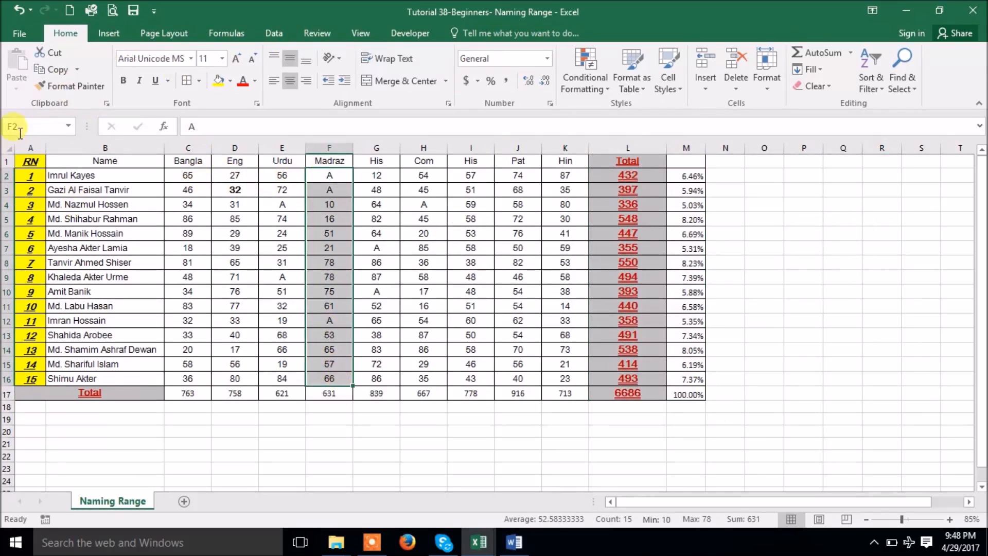
pyautogui.click(38, 130)
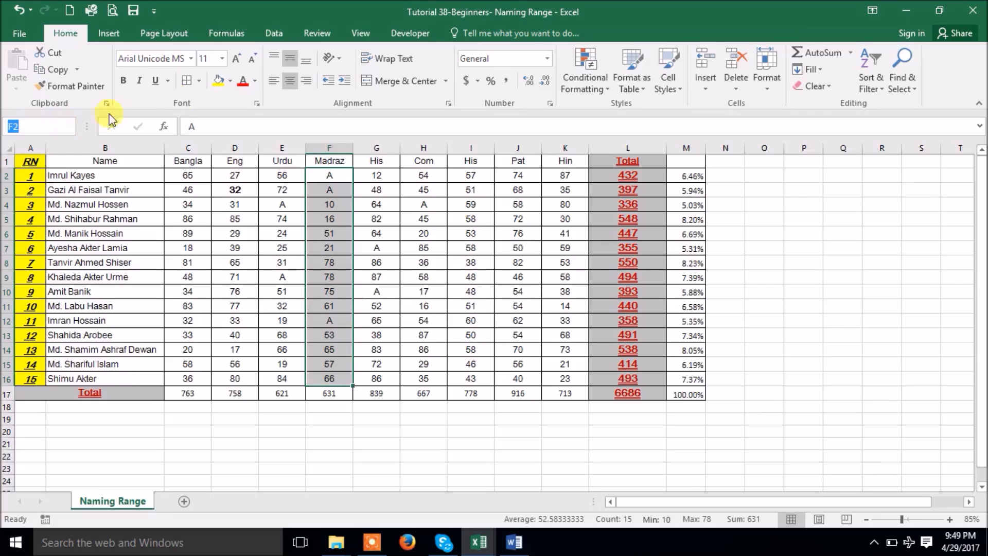
pyautogui.click(236, 31)
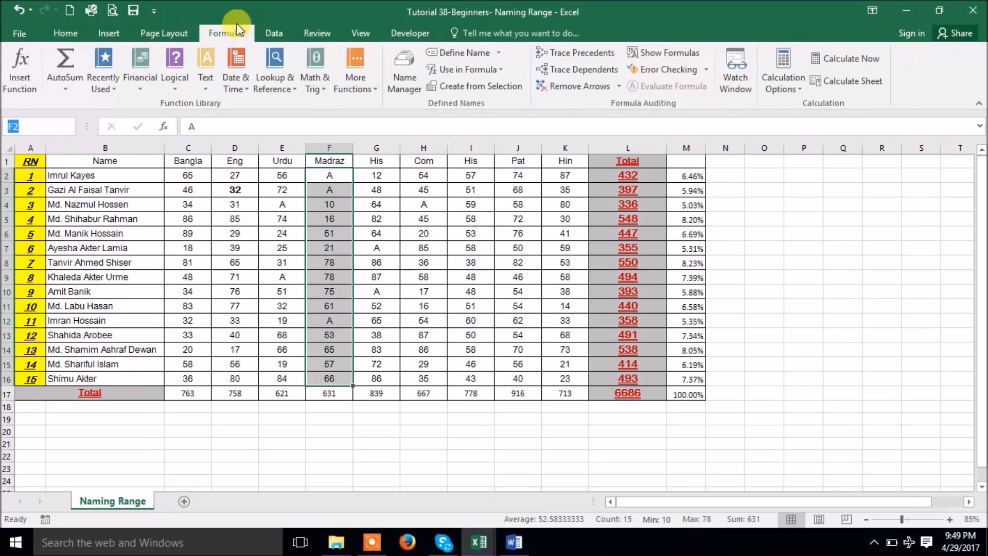
pyautogui.click(399, 68)
pyautogui.click(613, 225)
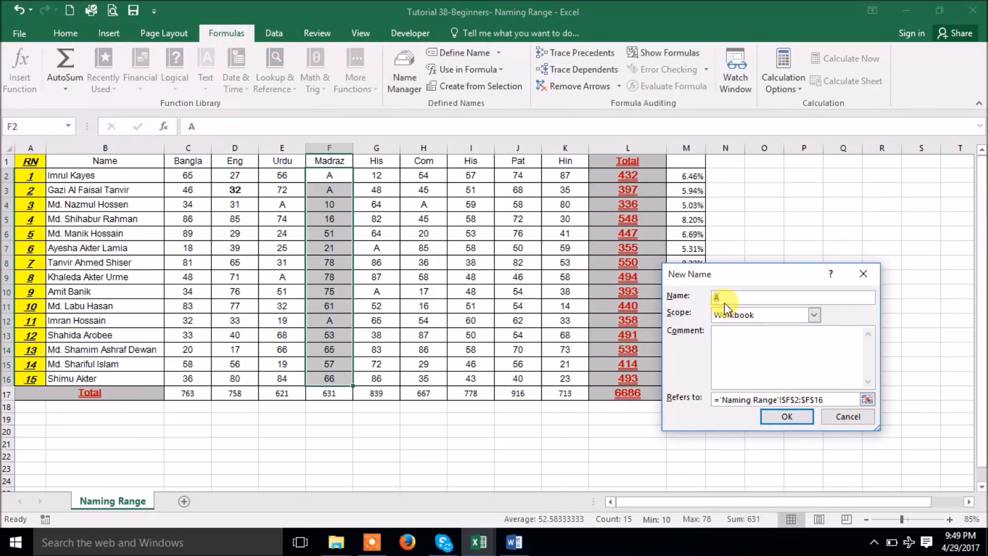
pyautogui.write('Madraz')
pyautogui.click(768, 414)
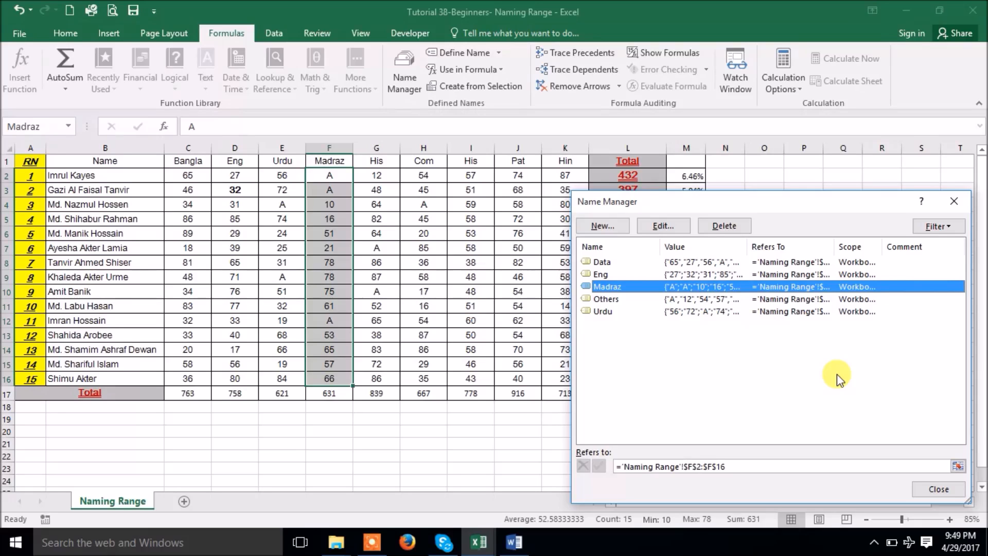
pyautogui.click(918, 489)
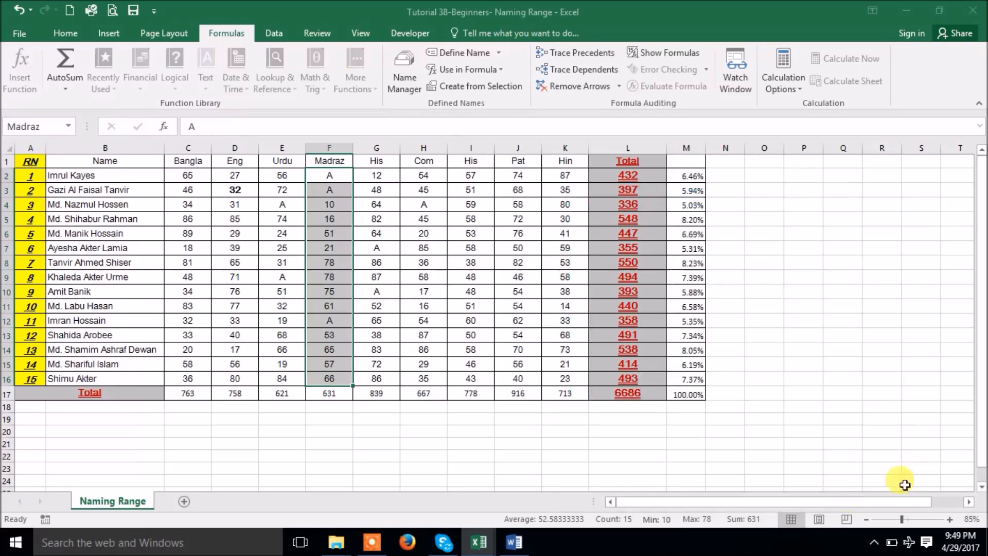
pyautogui.click(371, 540)
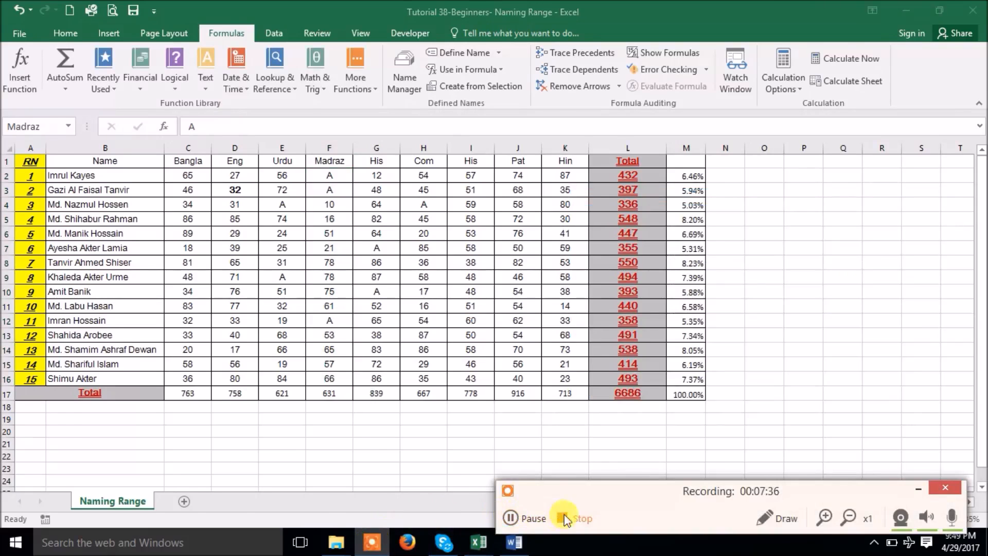